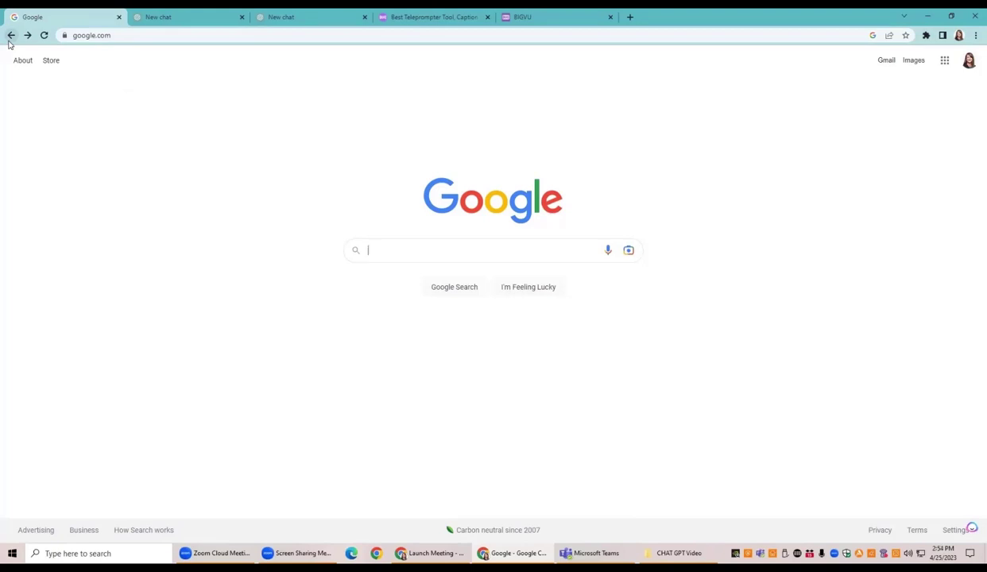
- Find OpenAI's Introducing ChatGPT page through a Google search for "chat gpt" and launch ChatGPT from it
text(chat)
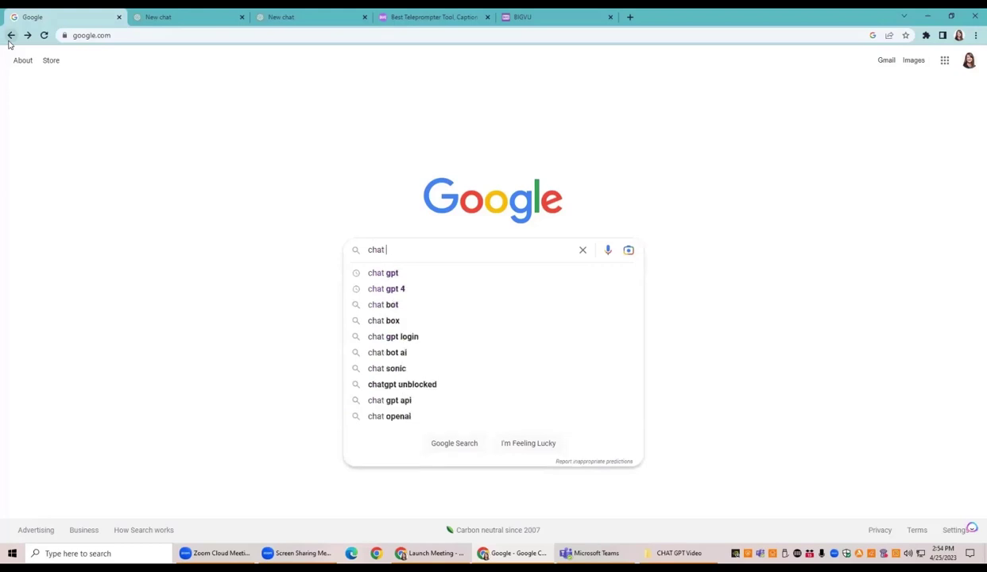
text( gpt)
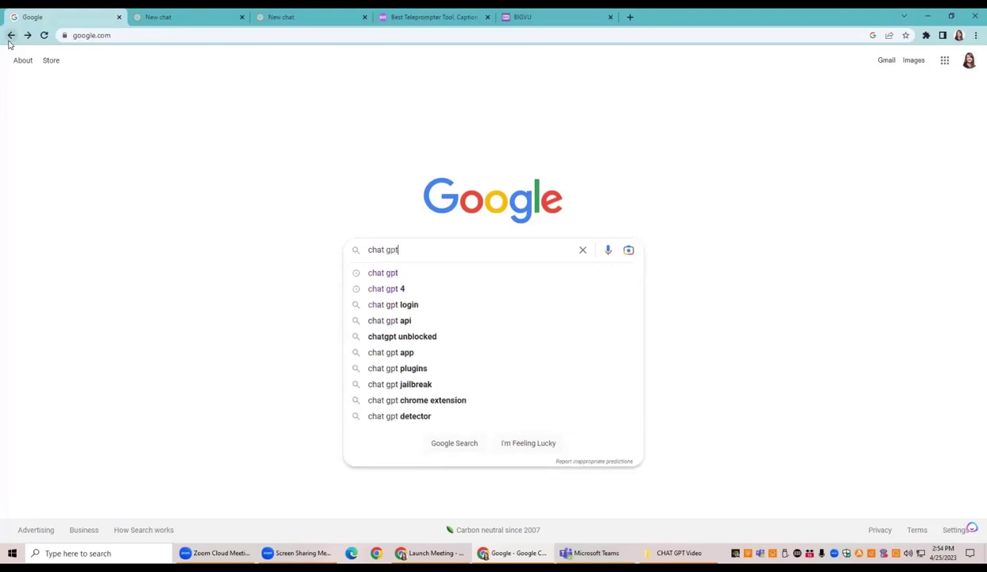
key(Return)
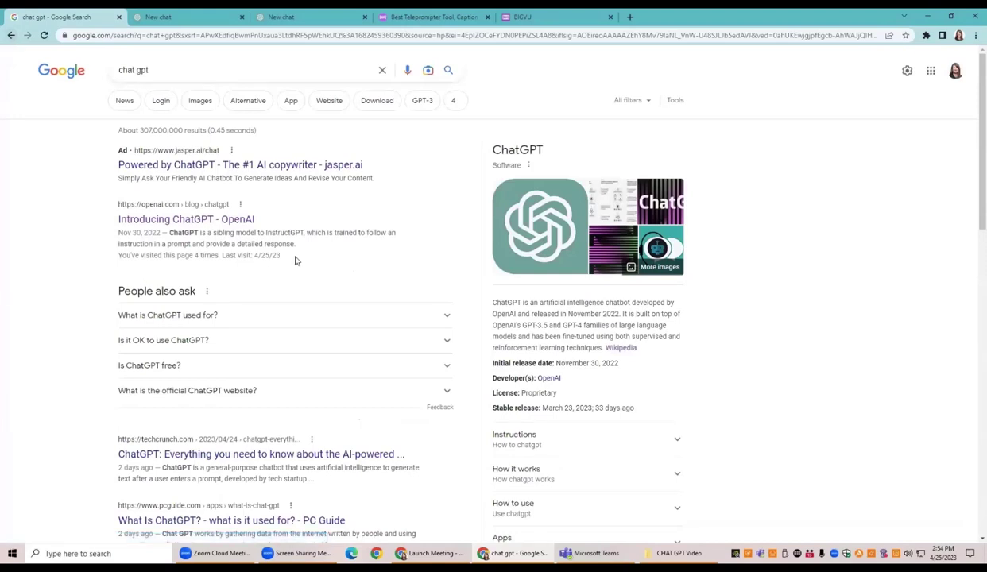
click(217, 229)
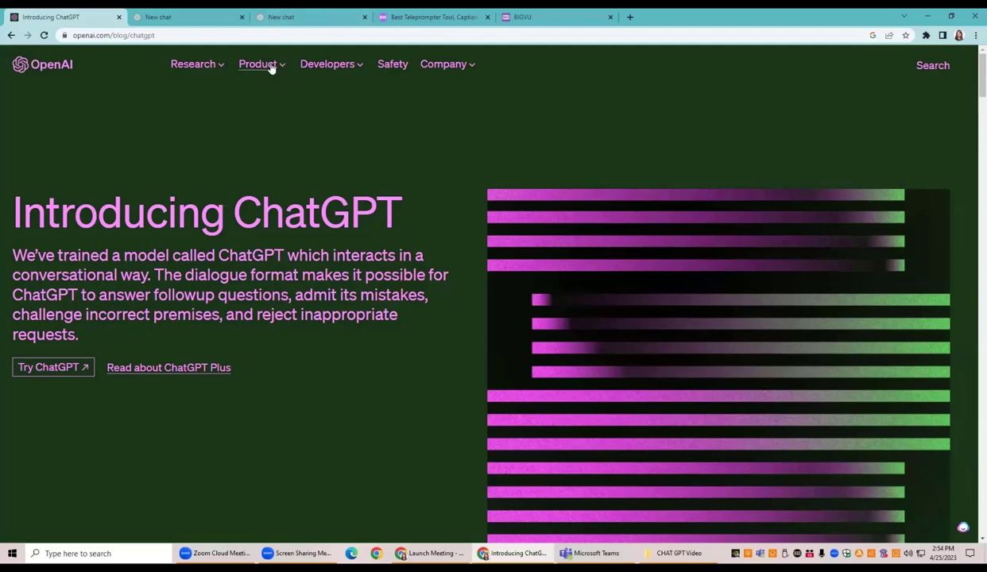
click(65, 369)
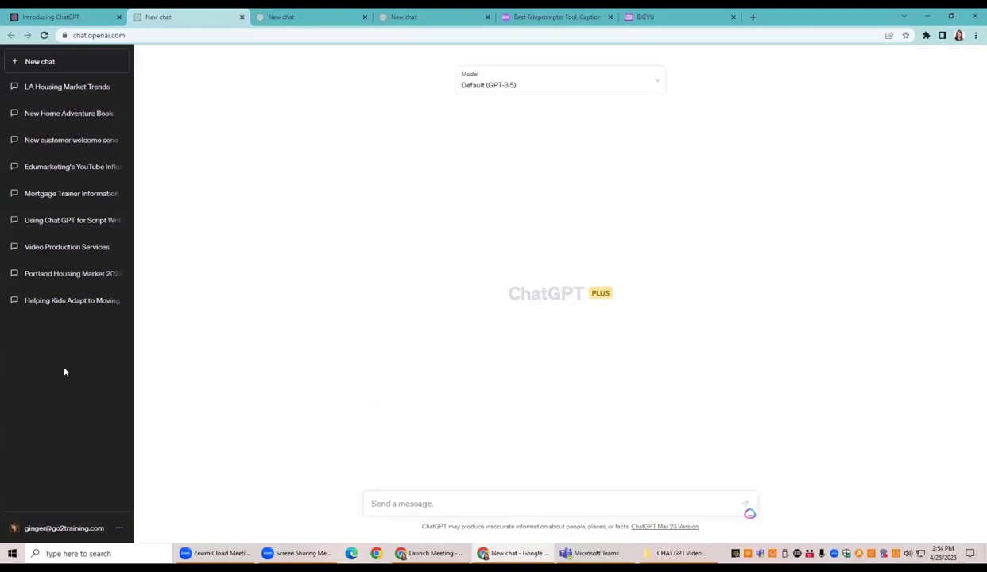
- Choose the Default (GPT-3.5) model and send the prompt "write a video script on how to buy your first home"
click(625, 83)
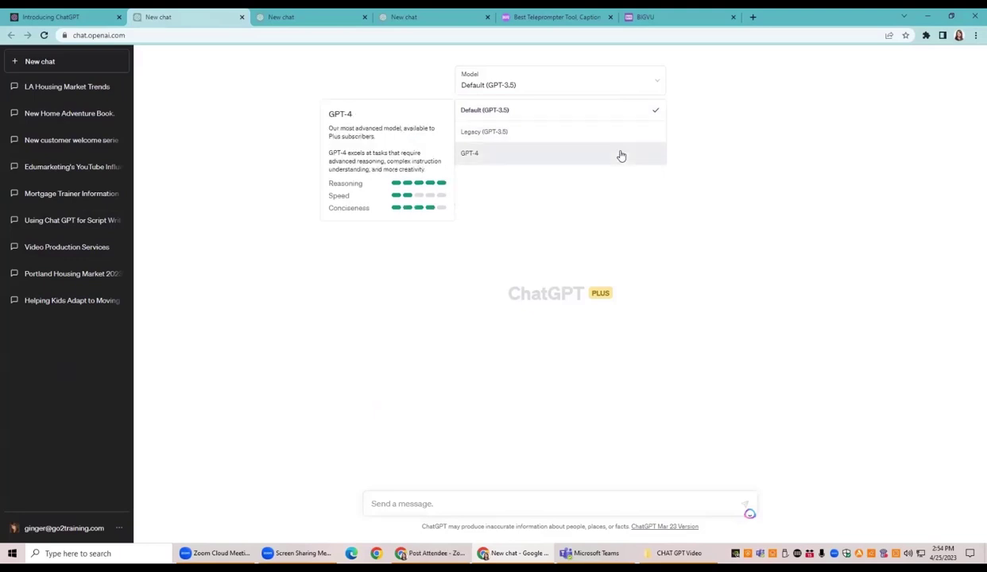
click(607, 112)
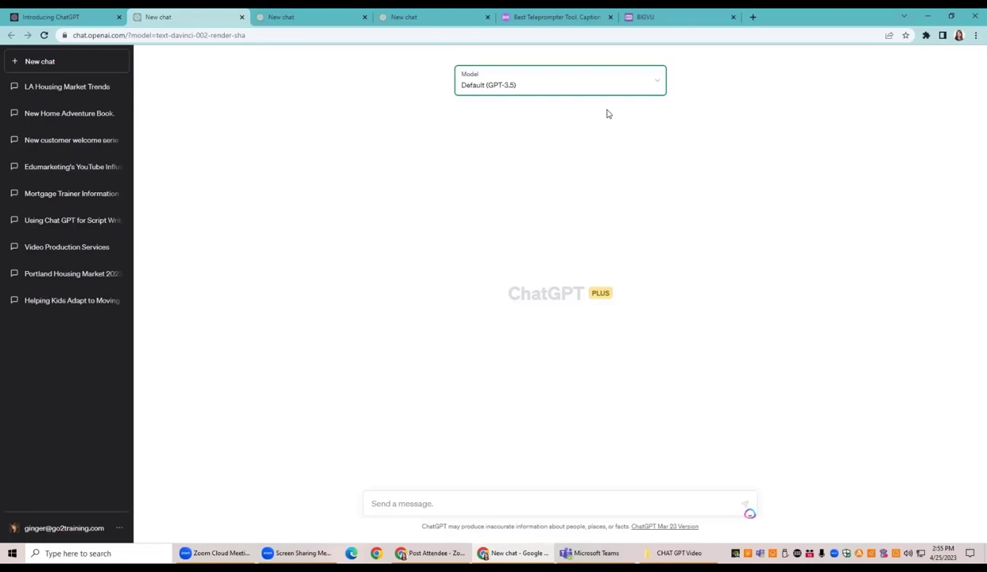
click(474, 503)
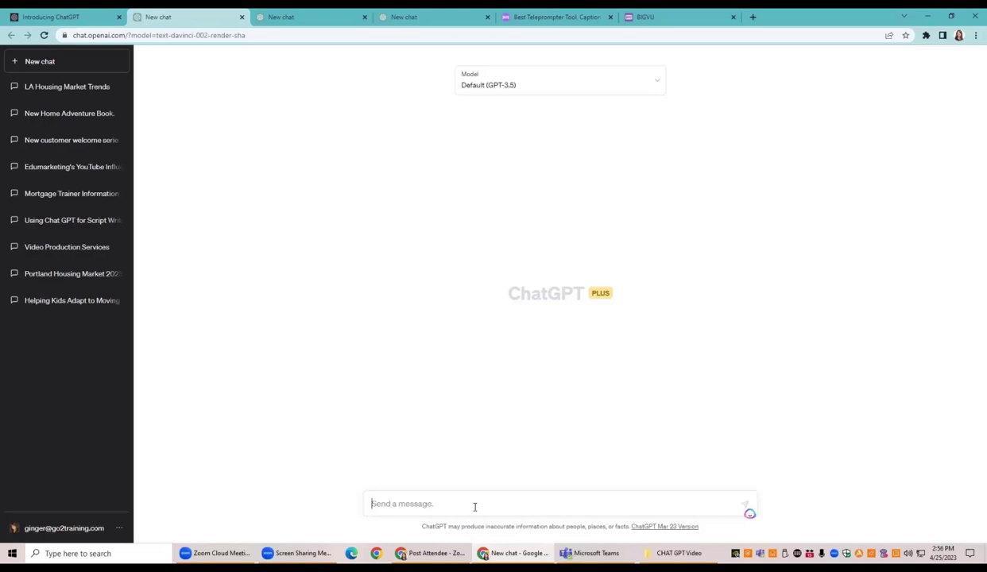
text(write a video script on how to buy your first home)
key(Return)
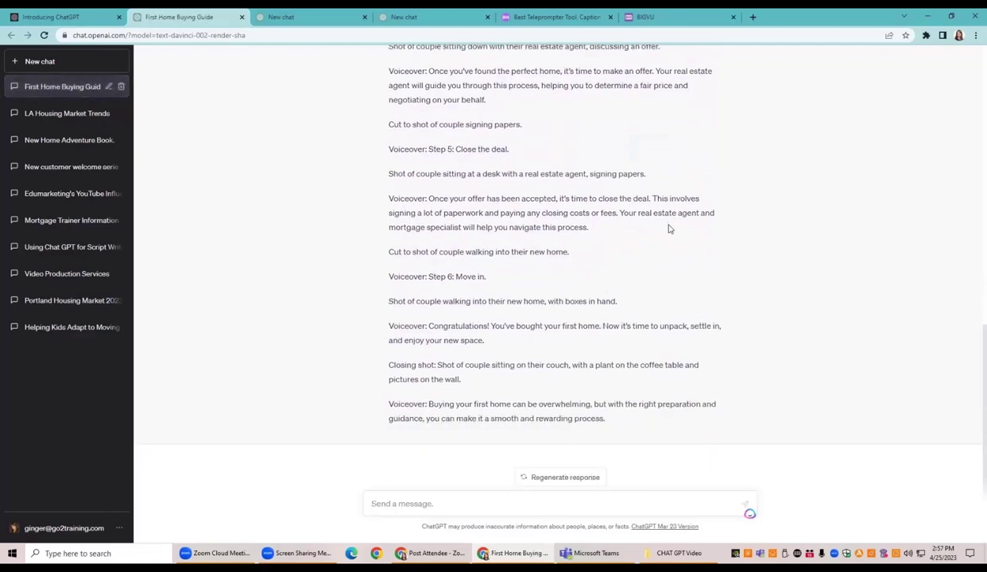
- Copy the whole generated script from ChatGPT and paste it into a blank Word document
scroll(670, 229, up, 10)
scroll(669, 229, up, 3)
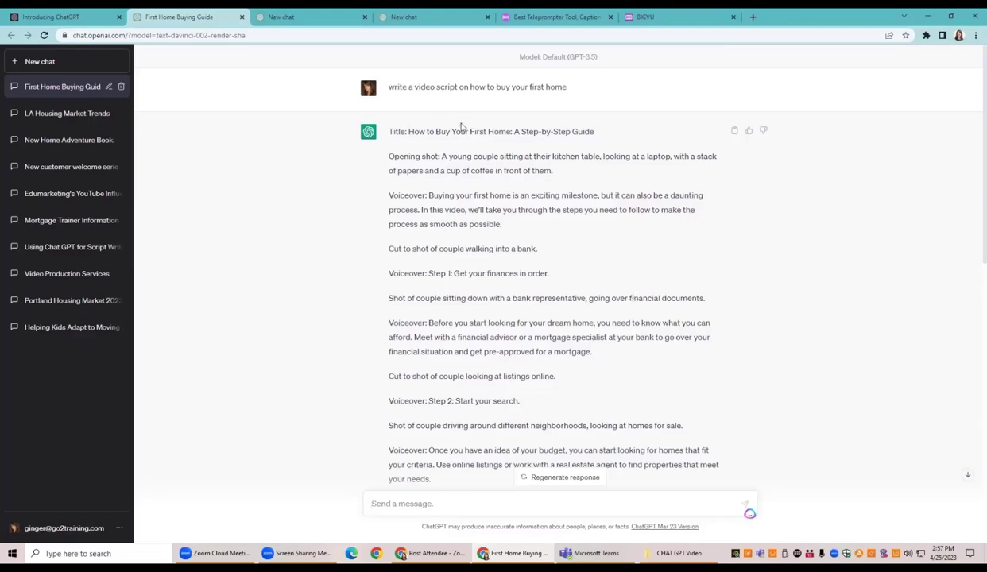
drag(556, 221, 670, 488)
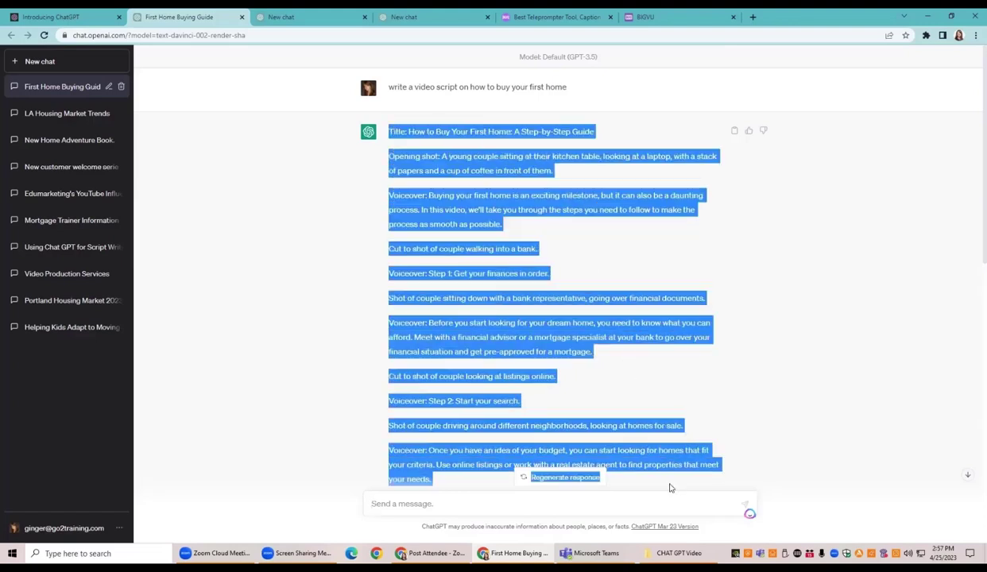
scroll(657, 426, down, 4)
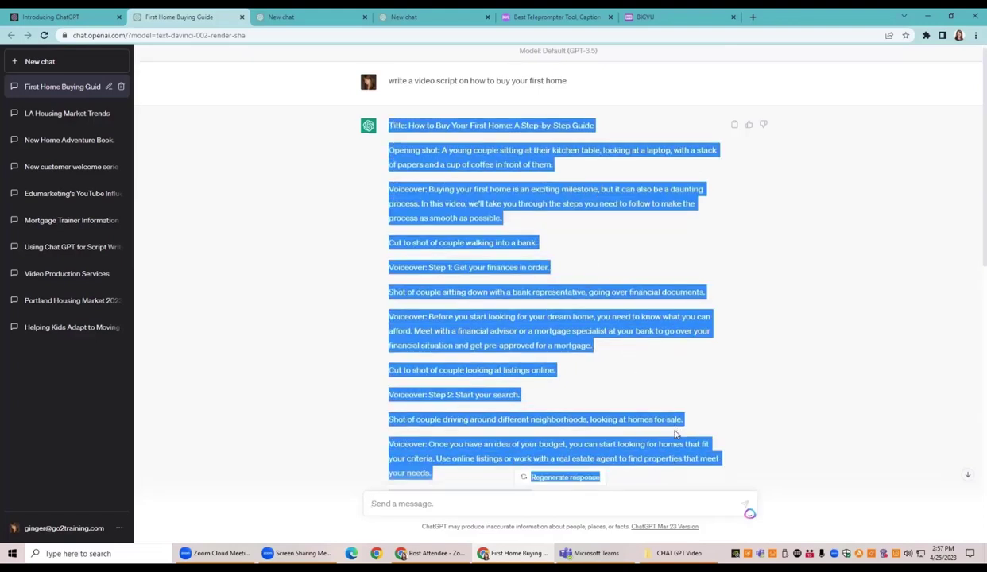
scroll(675, 434, down, 4)
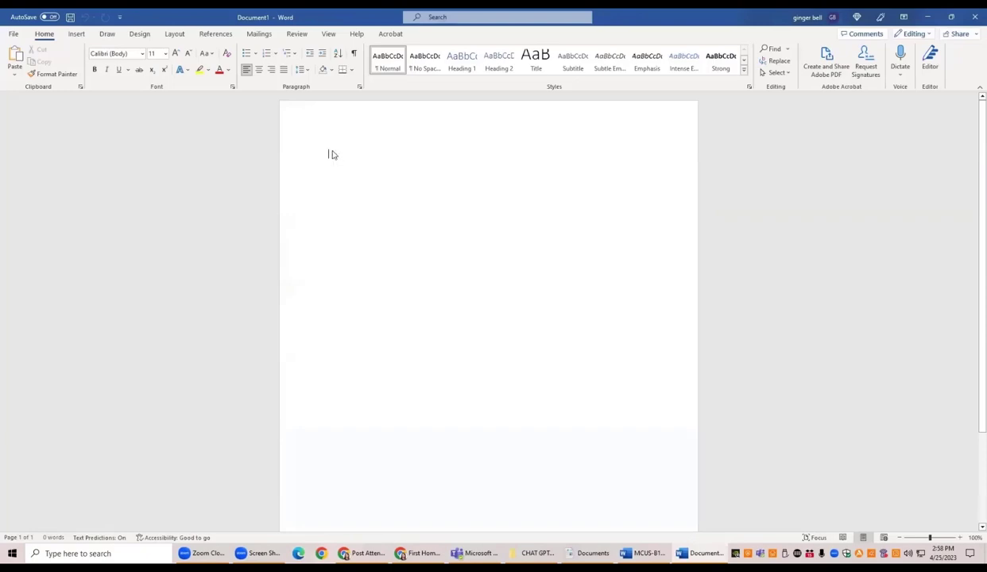
right_click(333, 154)
click(389, 223)
- Delete the "Title:" label in front of the script's heading at the start of the document
scroll(408, 278, up, 5)
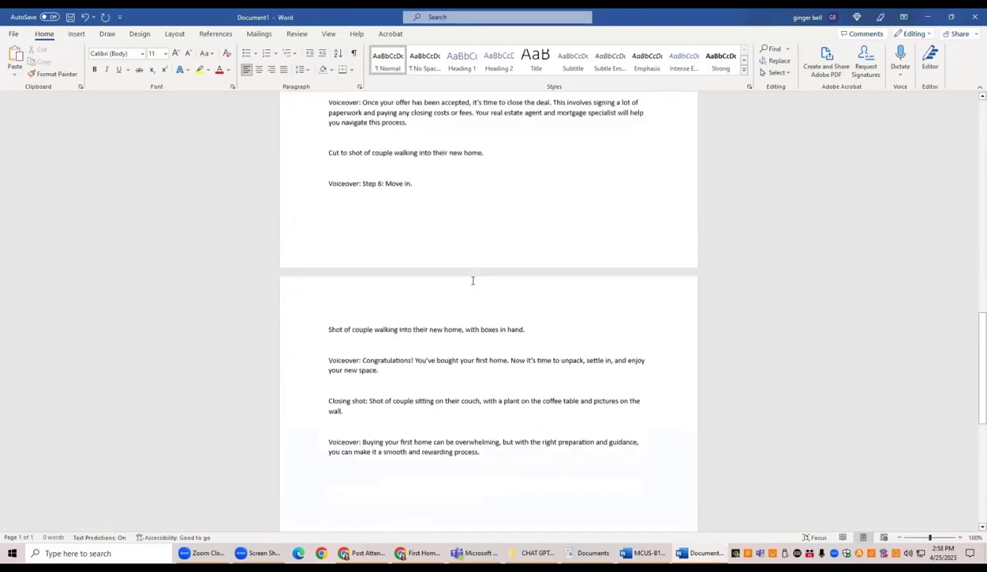
scroll(478, 291, up, 15)
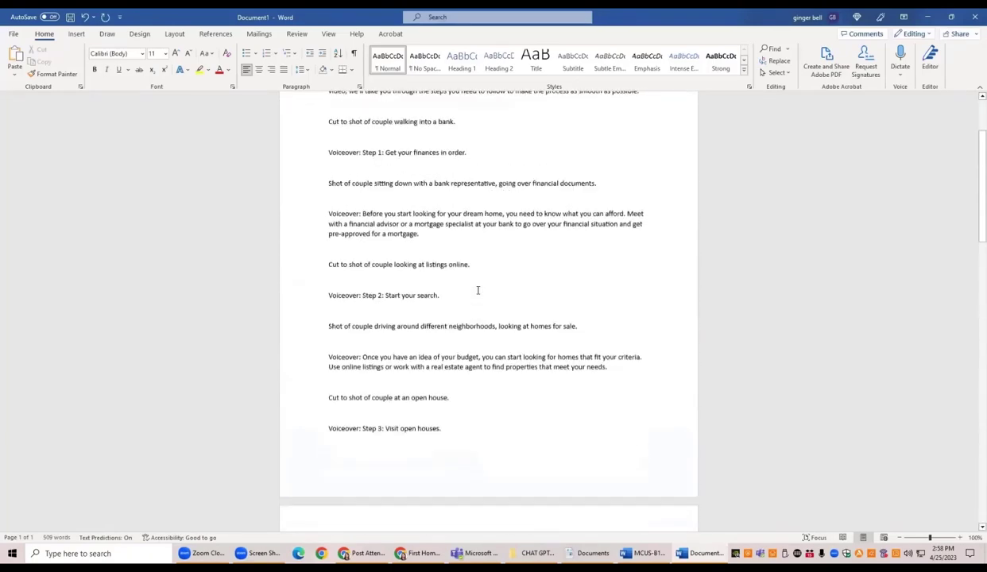
drag(345, 154, 288, 154)
key(Delete)
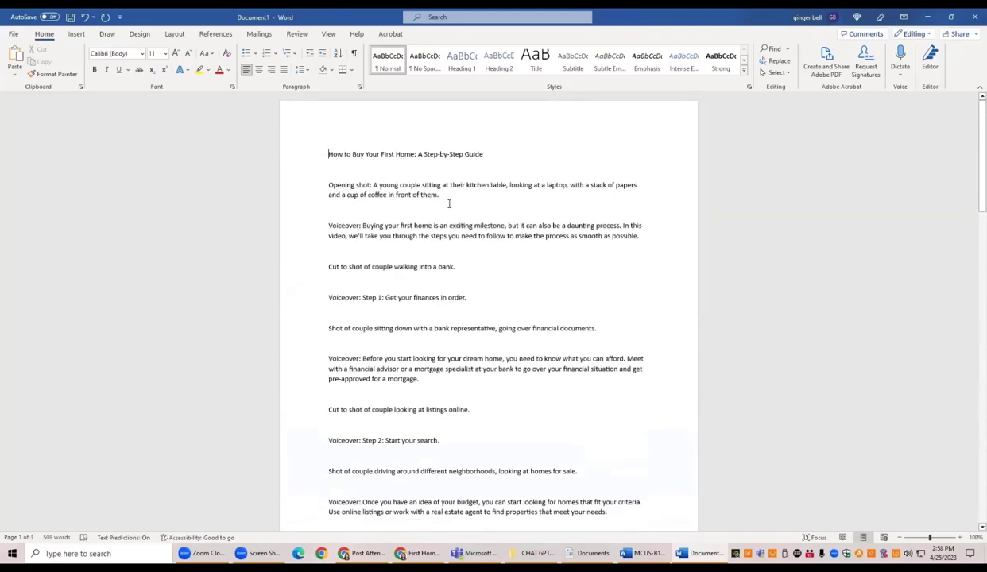
- Delete the "Opening shot" paragraph below the heading and the "Voiceover:" label before "Buying your first home"
drag(440, 197, 304, 171)
key(Delete)
key(Delete)
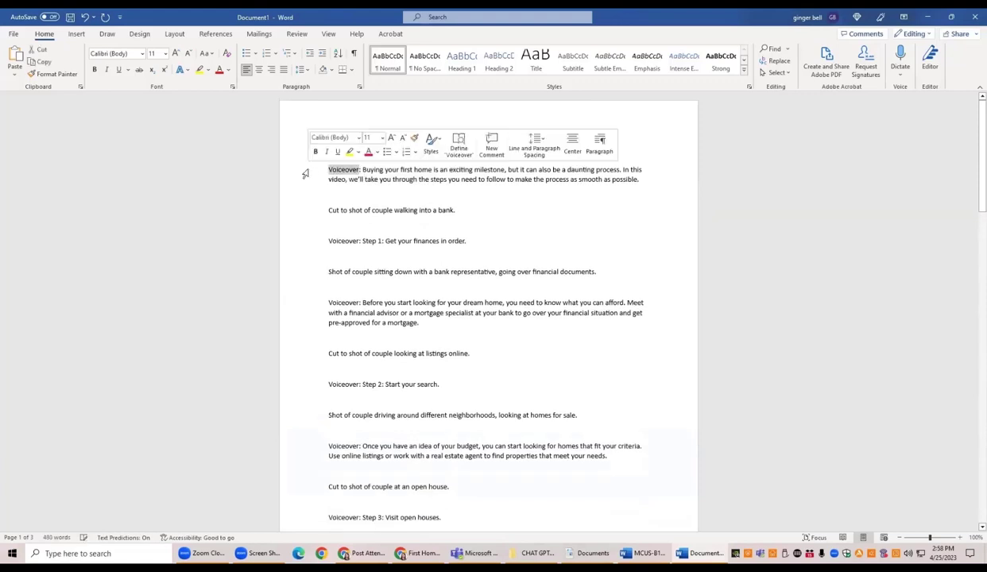
key(Delete)
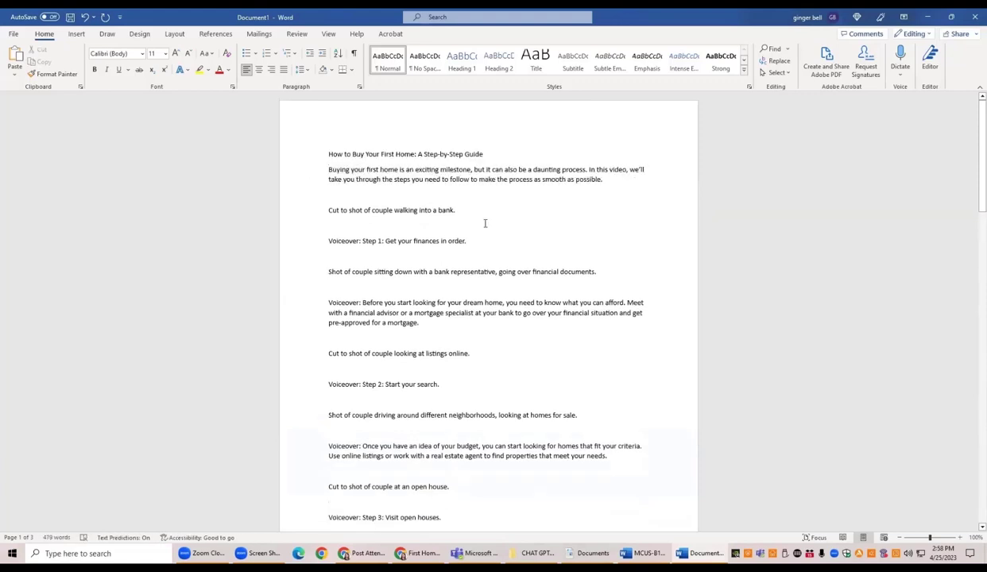
- Delete the direction "Cut to shot of couple walking into a bank." together with the empty line it leaves
click(296, 210)
key(Delete)
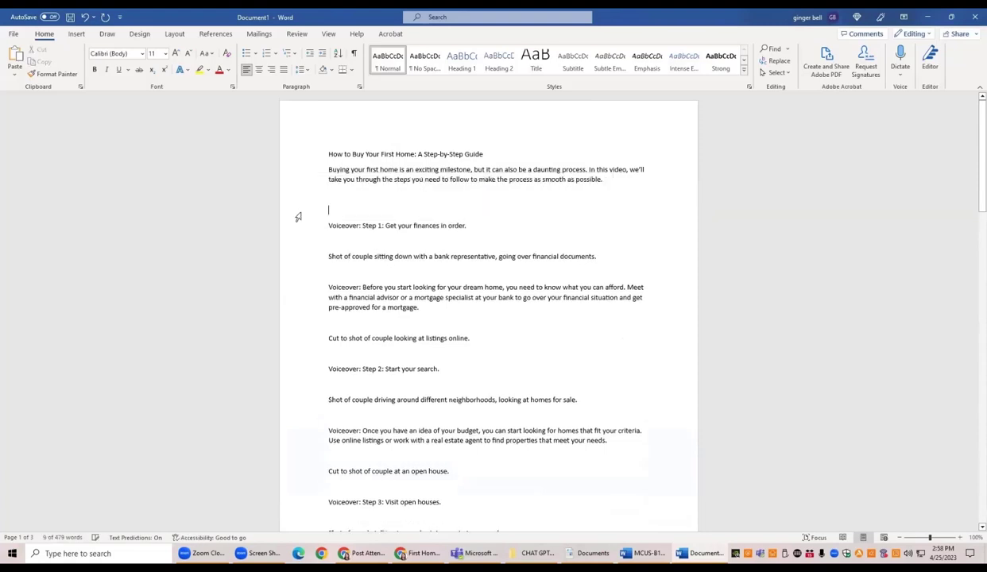
key(Delete)
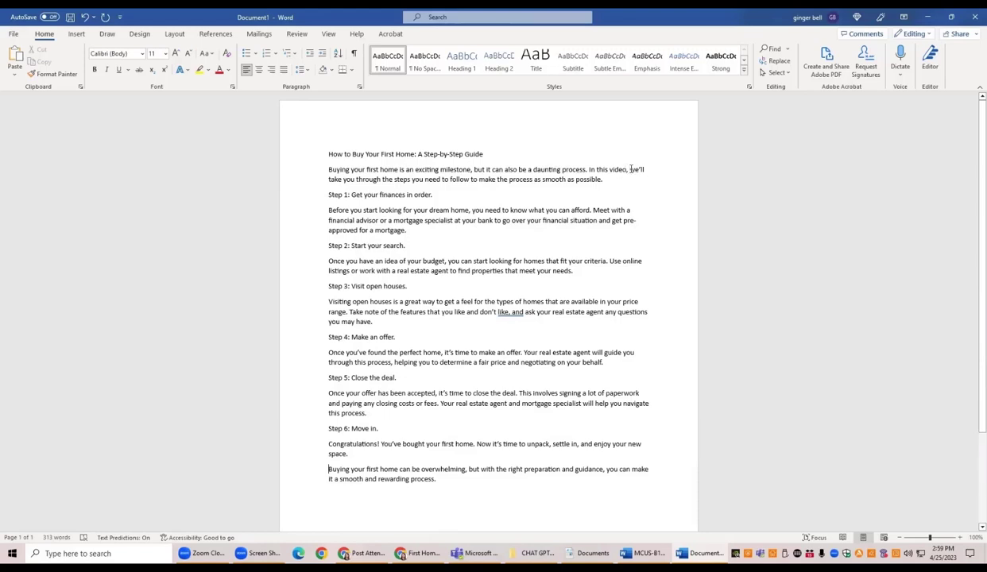
- Insert "Hello my name is (name) with (company) and" before "In this video" in the introductory paragraph
click(589, 169)
text(Hello my na)
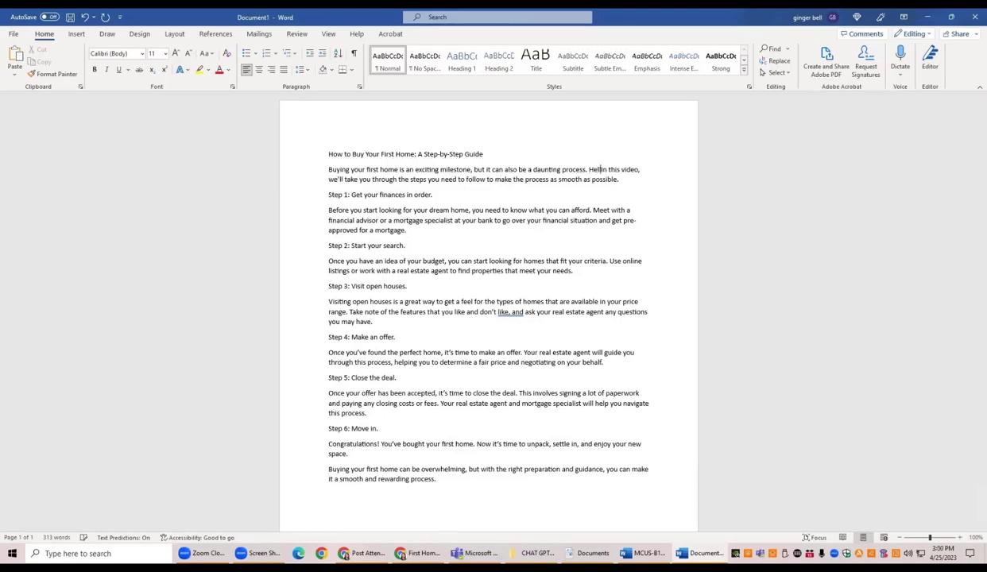
text(me is (name)
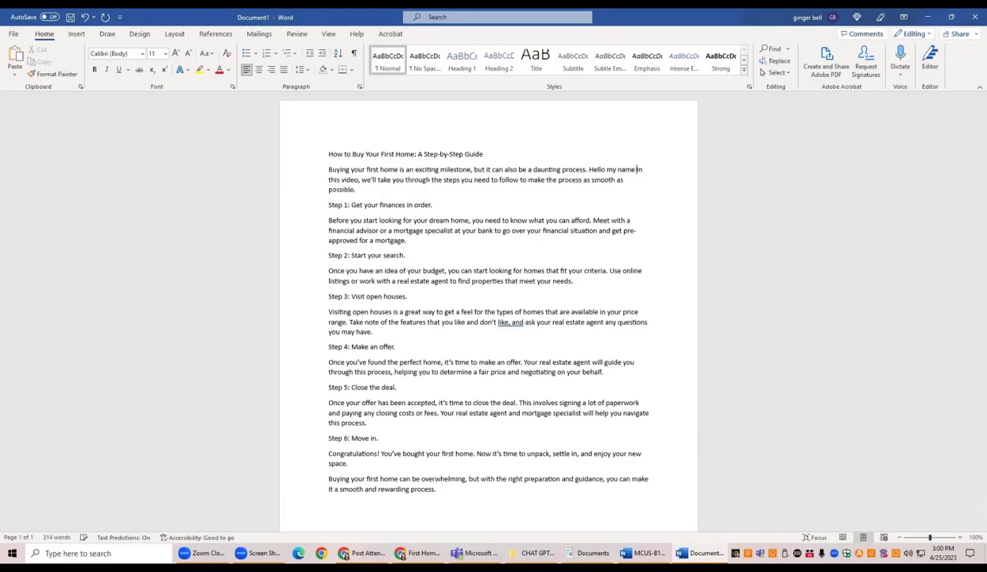
text() with ()
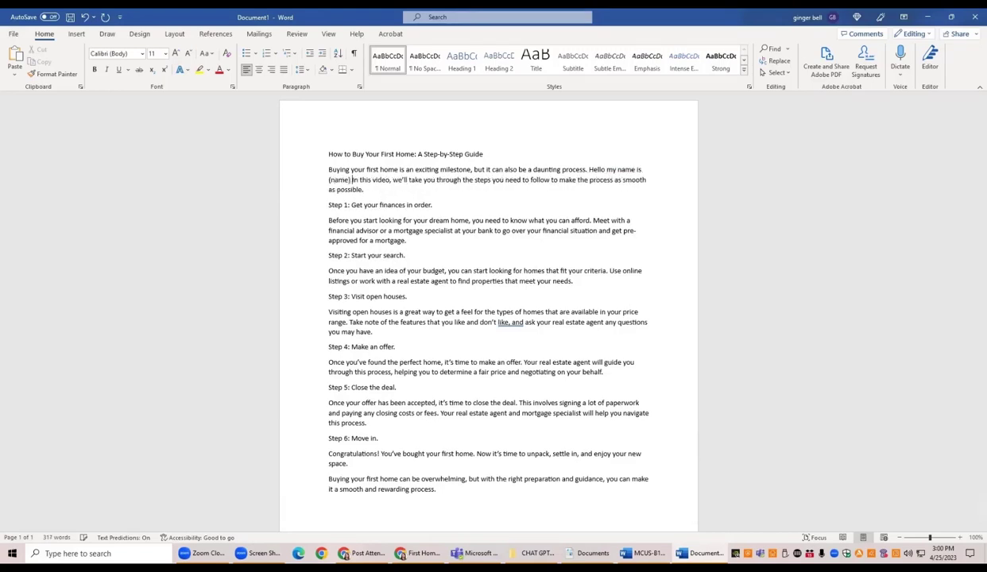
text(coma)
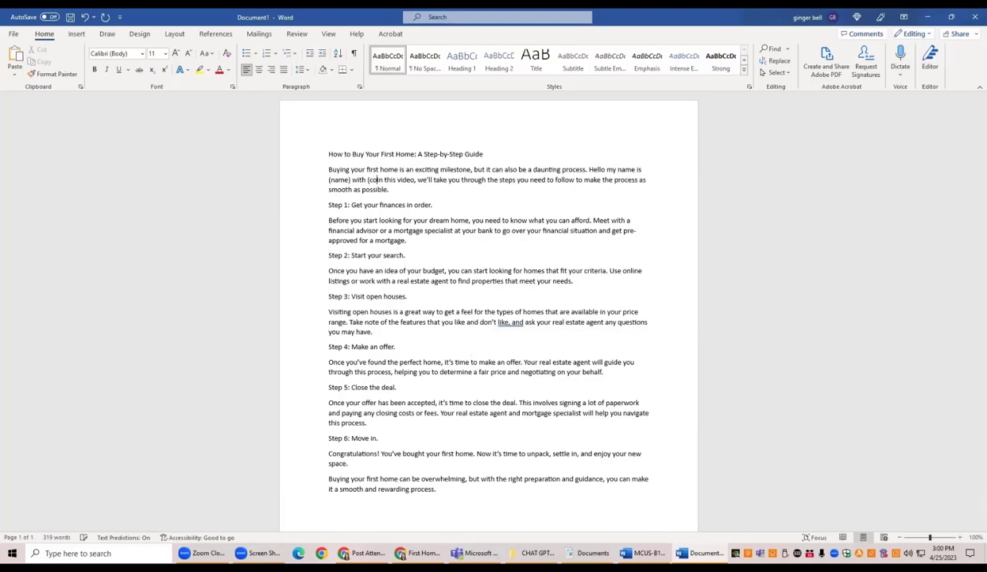
key(BackSpace)
text(pany))
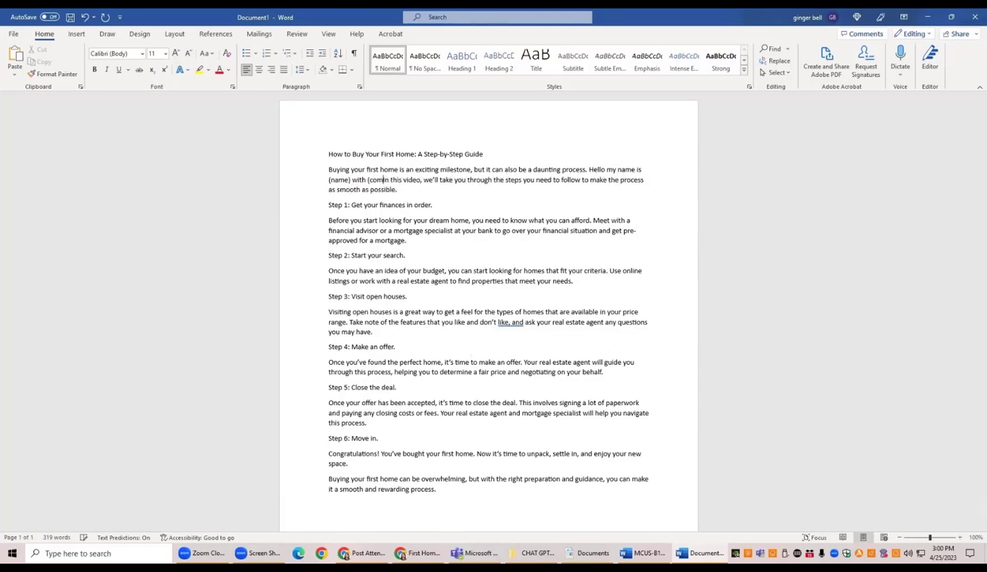
text( and)
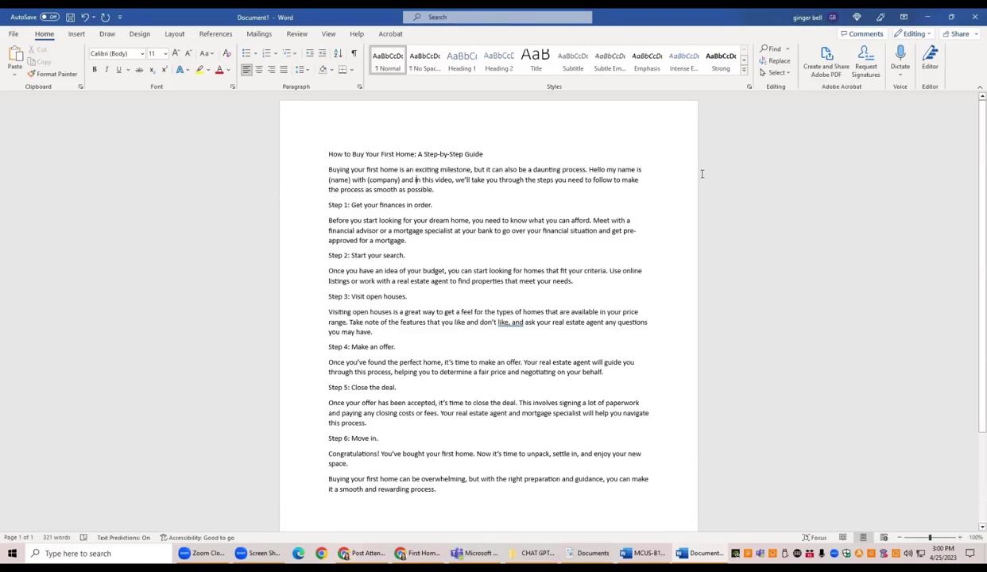
- Replace "we'll" with "I'm going to" in the introductory paragraph
double_click(461, 179)
text(I)
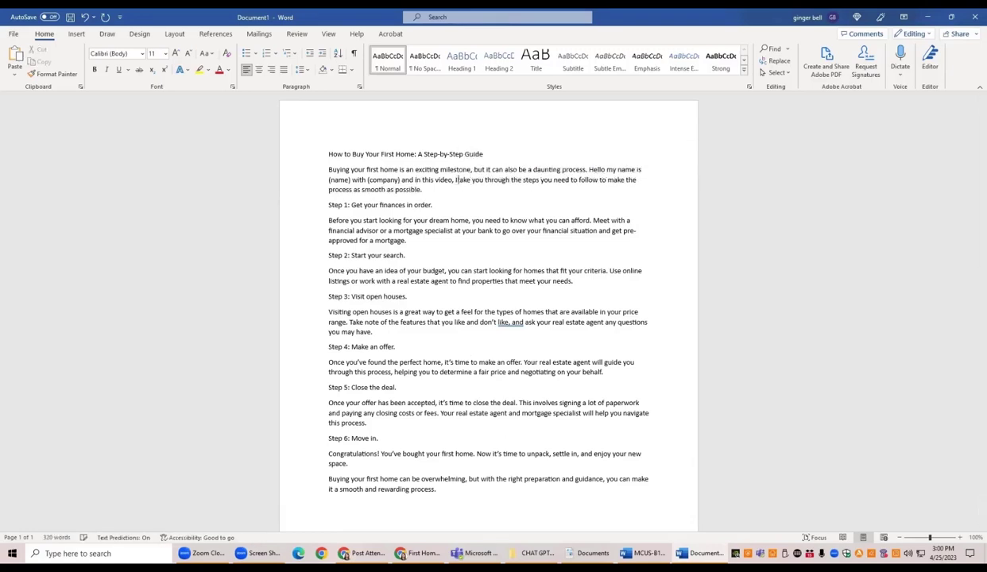
text('m go)
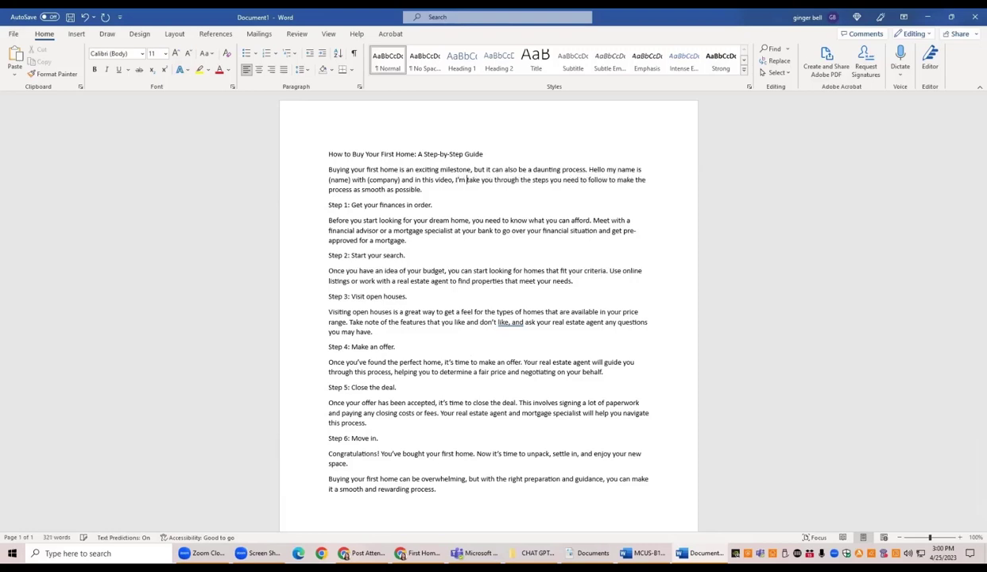
text(ing to)
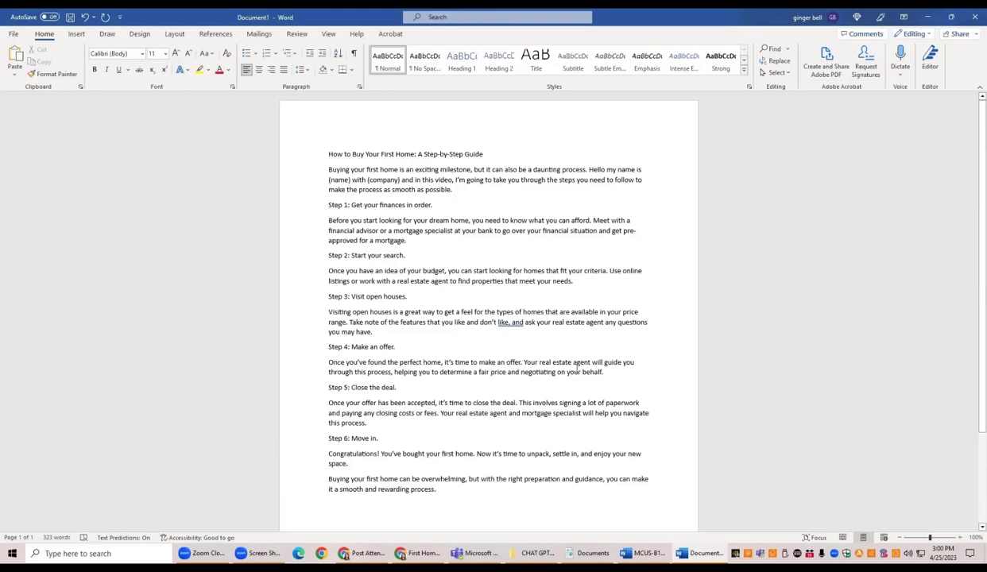
- Delete the stray "Regenerate response" text and the empty lines above it at the end of the document
scroll(563, 365, down, 3)
drag(400, 398, 661, 488)
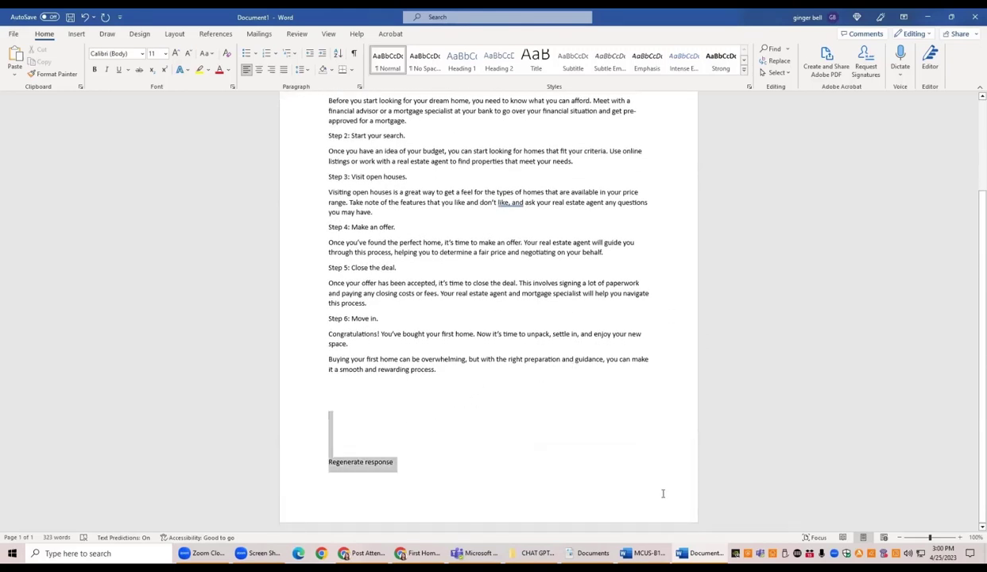
scroll(694, 489, up, 1)
key(Delete)
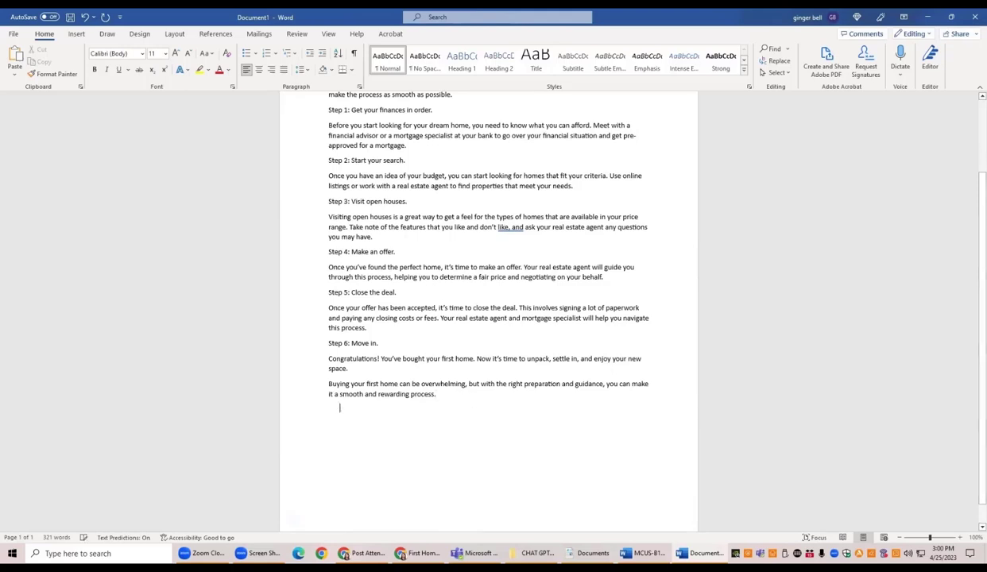
- Add a closing line reading "CTA: If you are ready to get started buying your first home, call me first because"
key(Return)
text(CTA:)
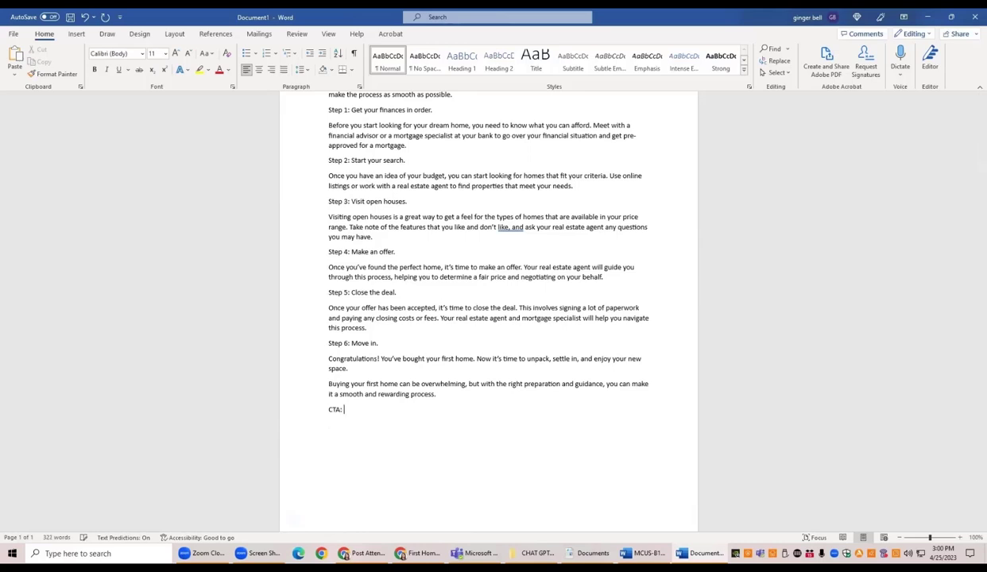
text(  If you are ready to get started buying you)
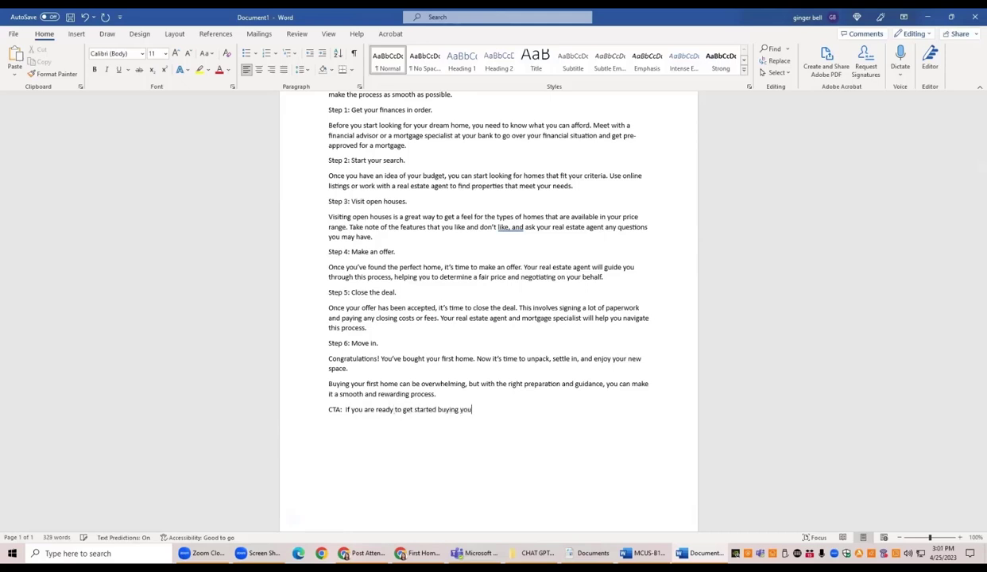
text(r first home, )
text(co)
text(ll me first)
text( because)
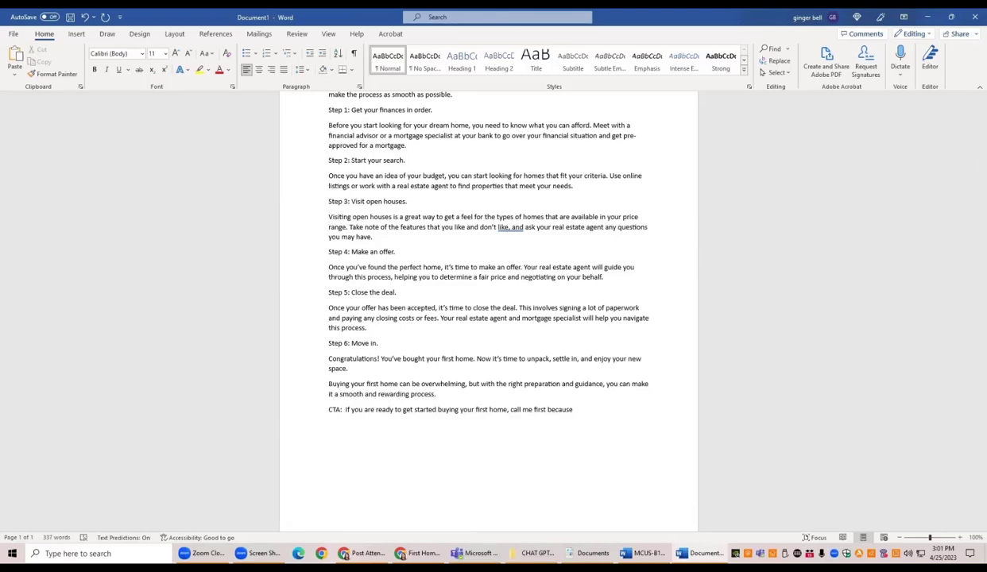
- Continue the CTA line with "I can help you get pre-approved so you can find out how much home you can buy. I'm your first step and happy to help."
text( I can  hel)
text(p you ge)
text(t pre-approv)
text(ved)
text( so)
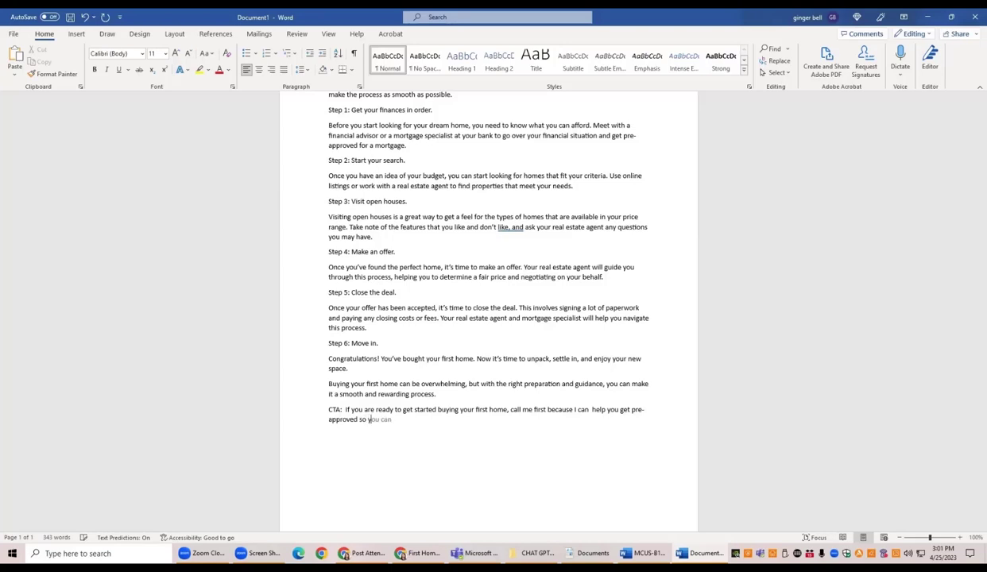
text( you can find out how much home you c)
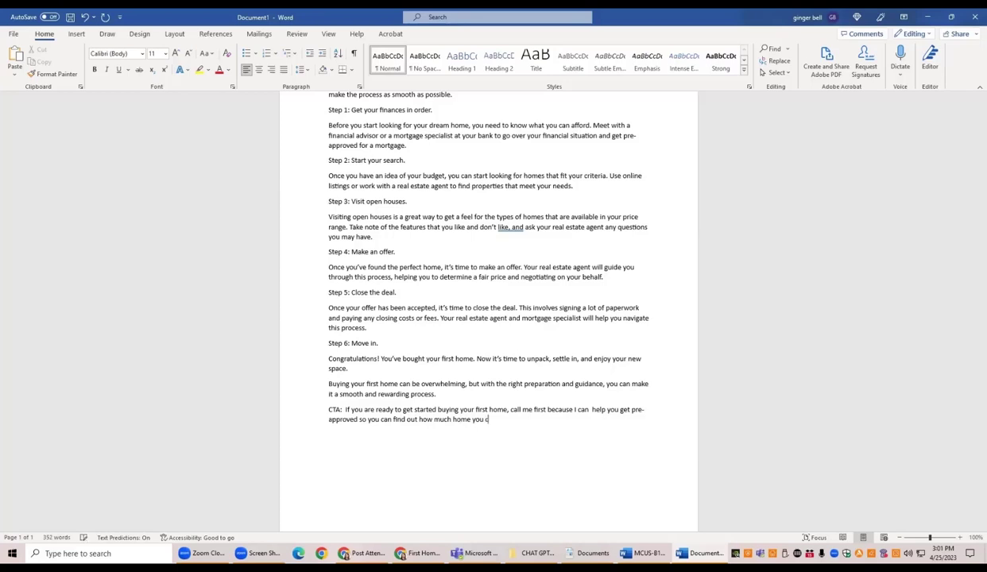
text(an buy.  I'm your first step and)
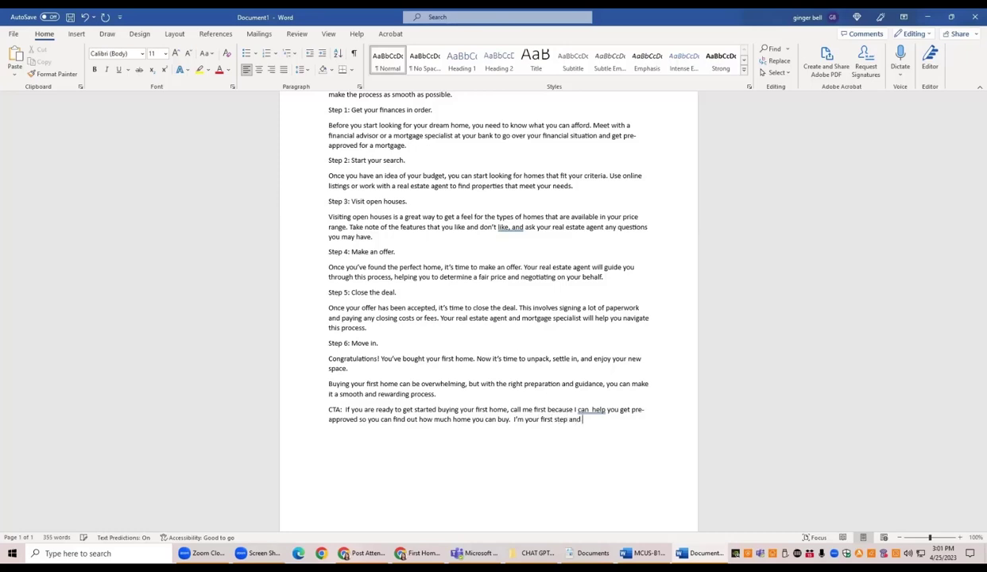
text( happy to help.)
- Finish the CTA with the sentence "You can reach me at ( ) and the information below."
key(Return)
text(Youcan)
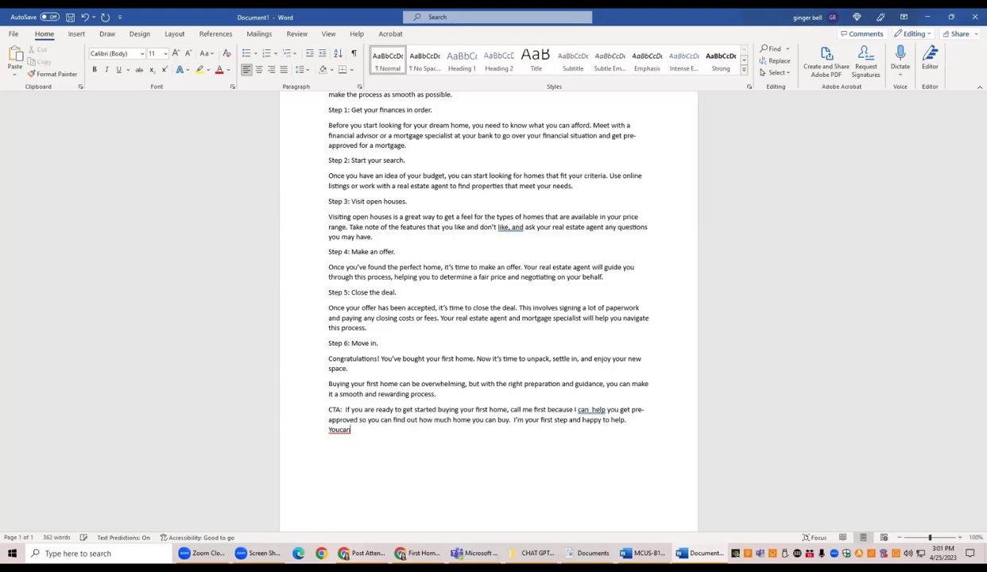
key(BackSpace)
key(BackSpace)
key(BackSpace)
text(can reach me at)
text(( ) and the informatio)
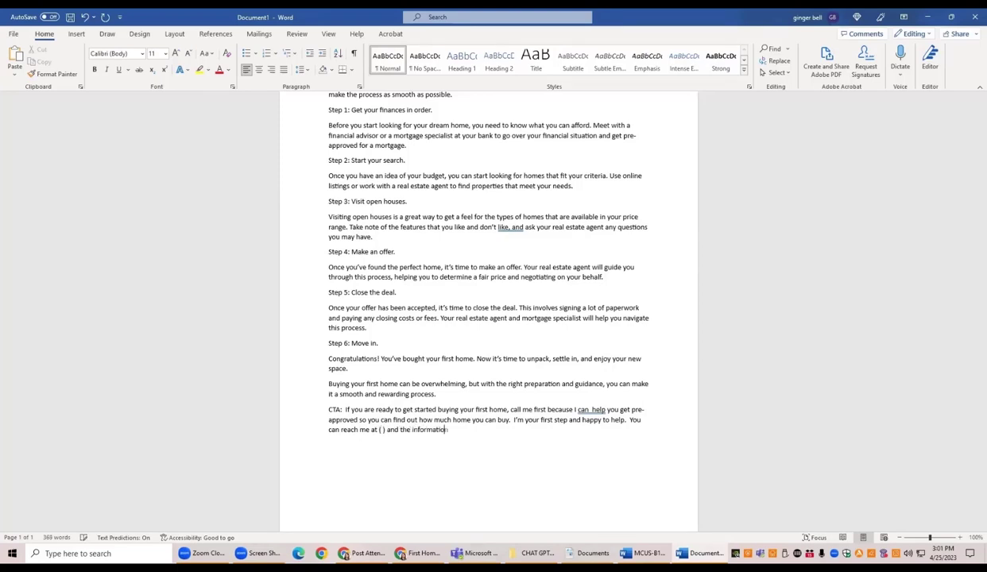
text(n below.)
key(Return)
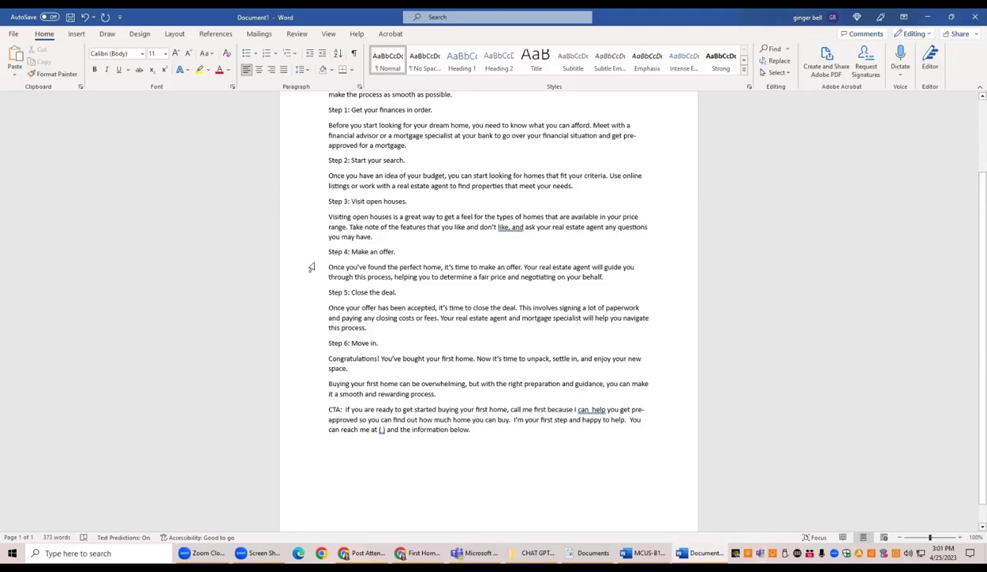
- Save the document to the PC under the name "Buying your first home script"
scroll(307, 207, up, 2)
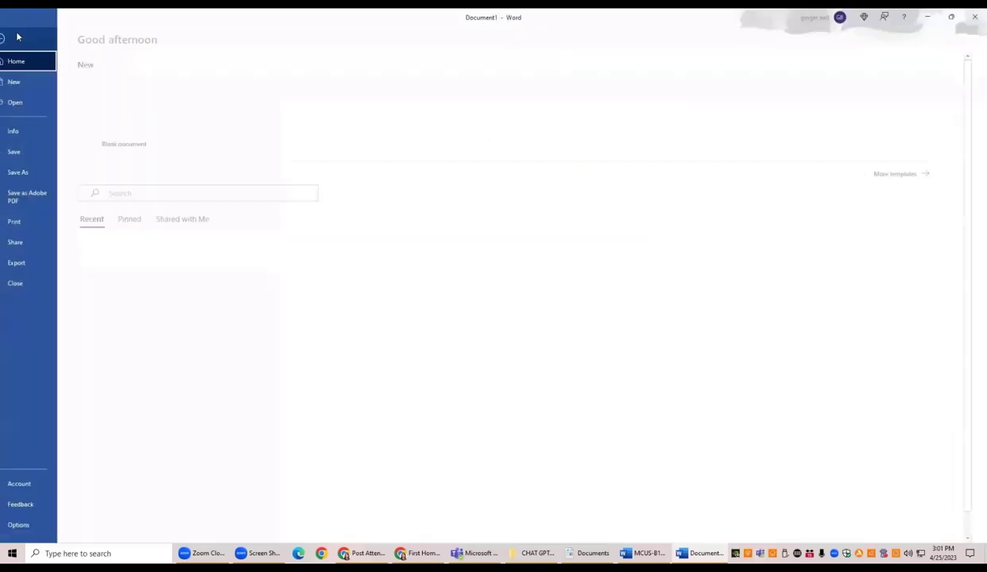
click(13, 33)
click(49, 175)
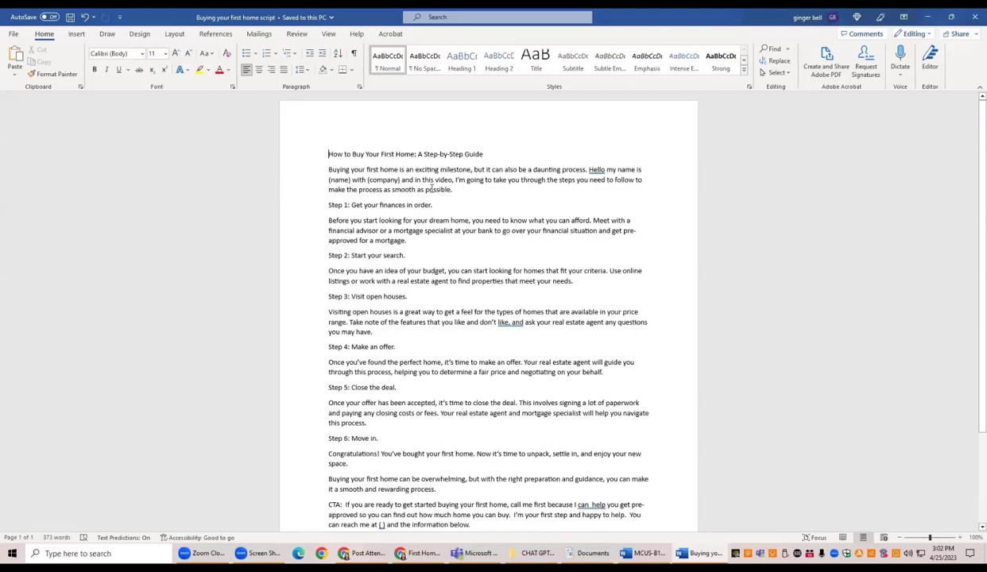
- Copy the entire script from the Word document and return to the Chrome window showing ChatGPT
drag(431, 185, 592, 494)
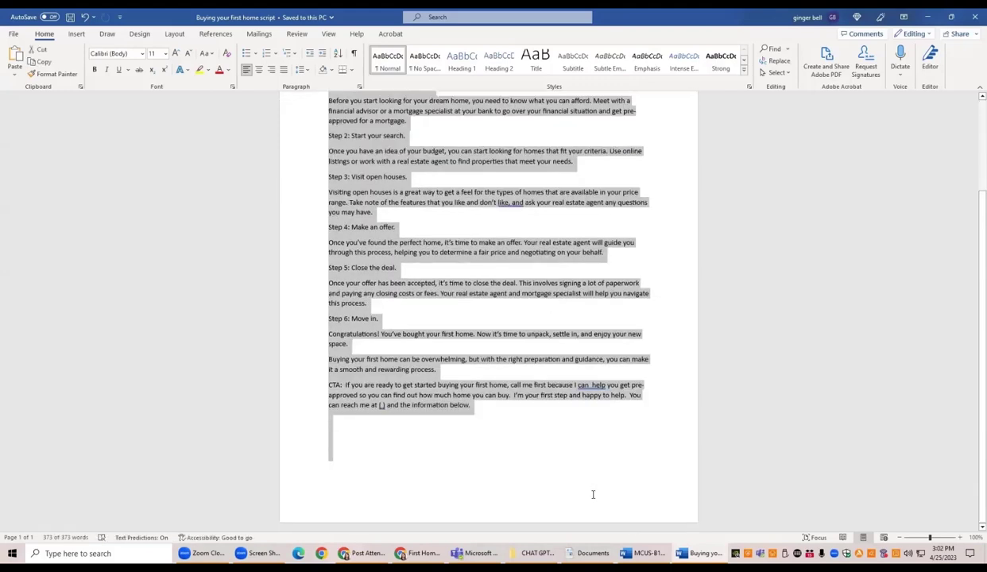
click(928, 17)
click(927, 16)
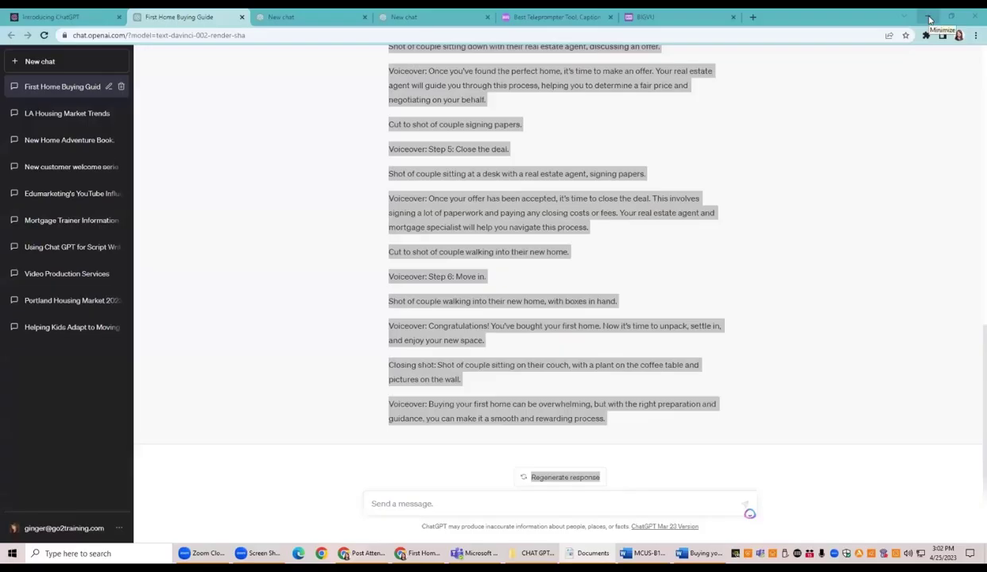
- Close the two unused New chat pages and bring up the BIGVU website
click(364, 17)
click(363, 17)
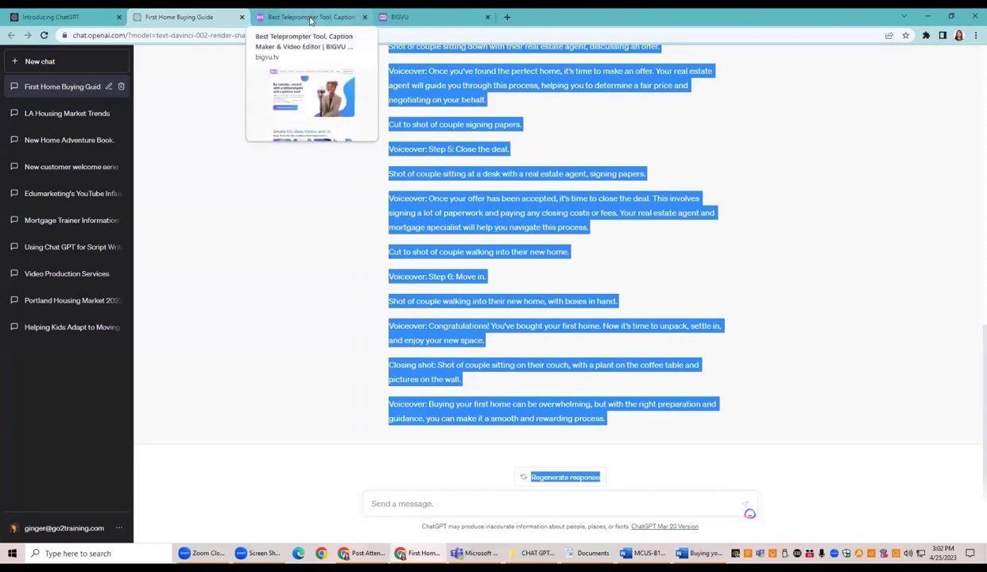
click(310, 17)
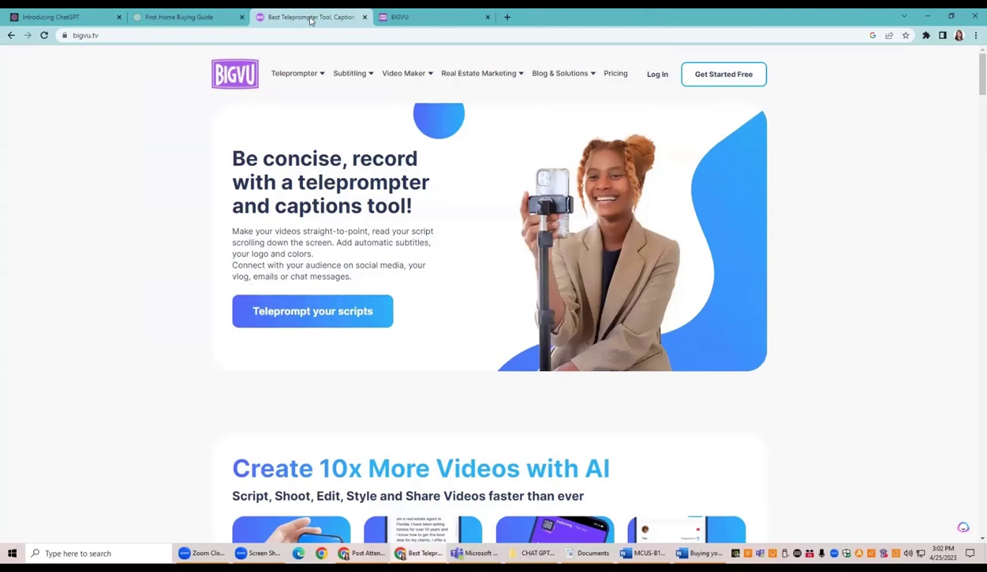
- Look over the BIGVU projects page and compare the pricing plans on the BIGVU website
click(412, 16)
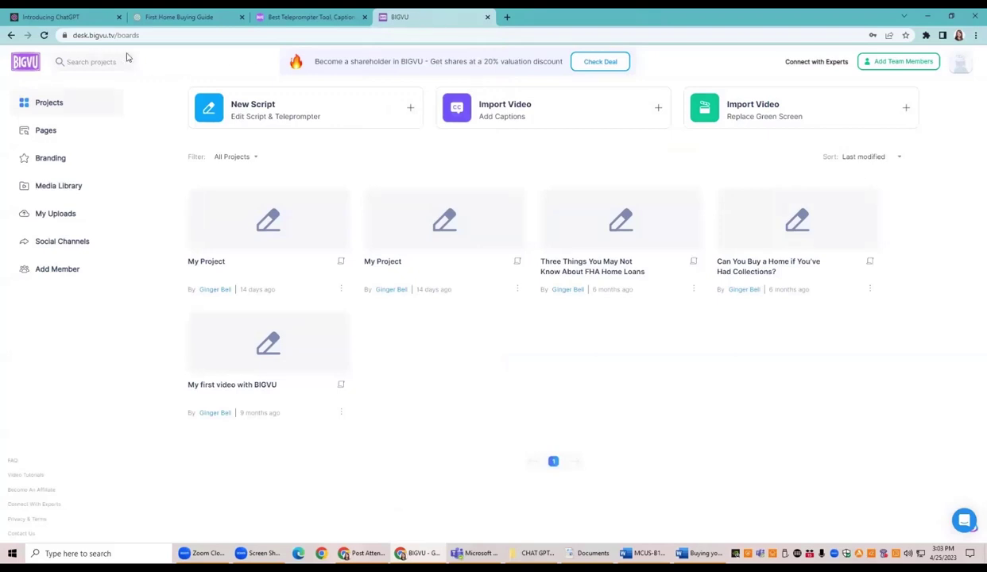
click(298, 25)
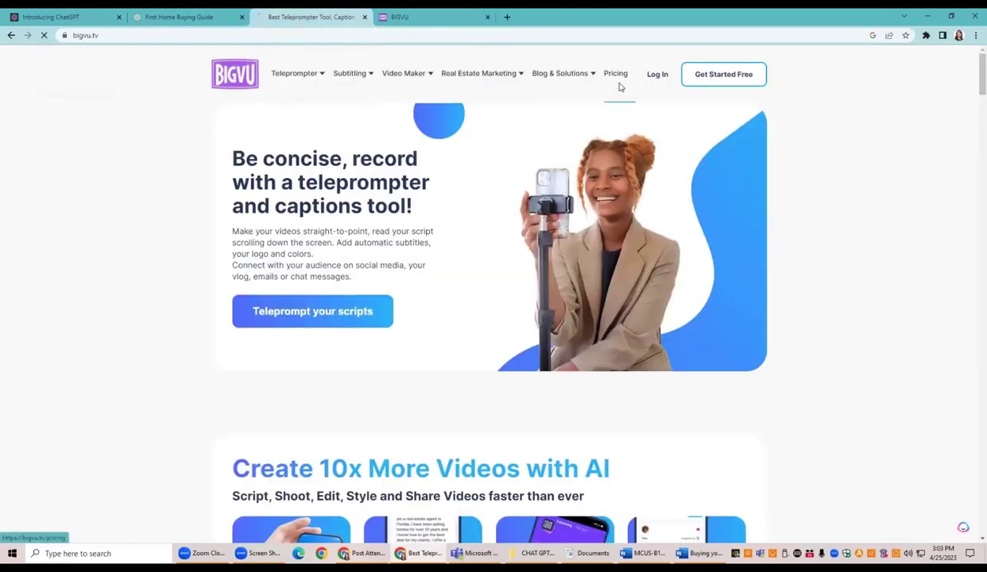
click(620, 86)
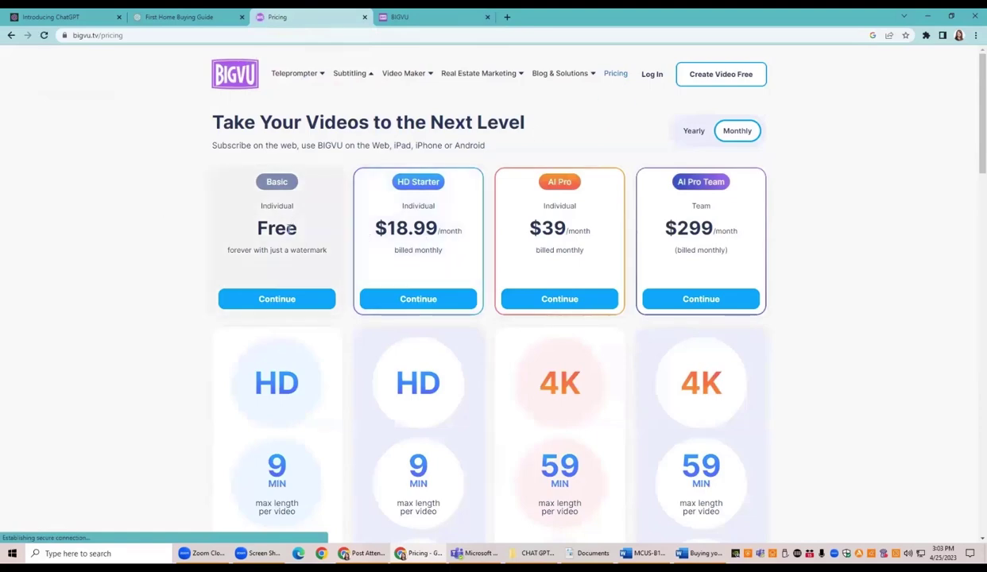
scroll(287, 239, down, 2)
scroll(288, 238, up, 2)
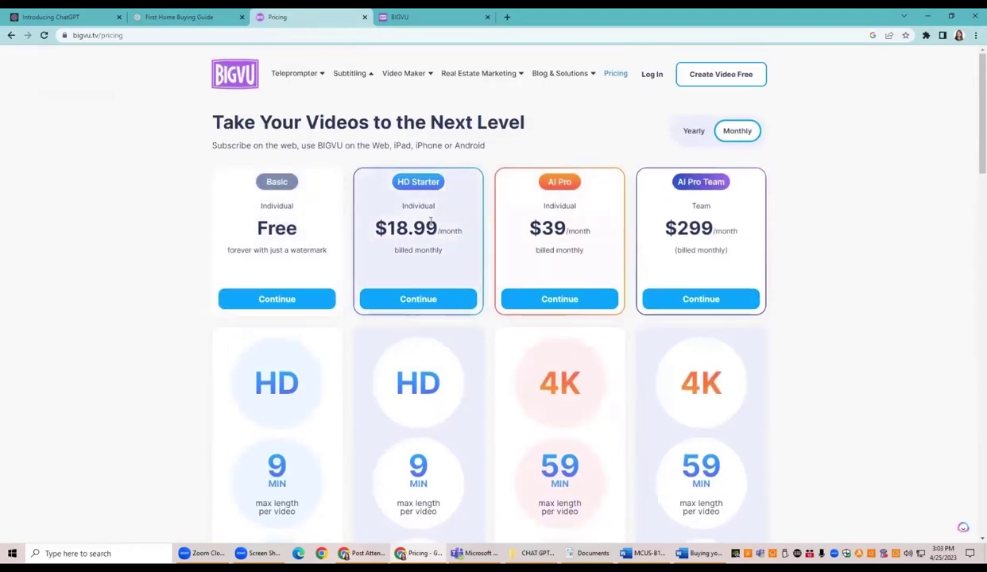
scroll(431, 223, down, 3)
scroll(431, 223, up, 3)
- Create a new script in the BIGVU workspace with the headline "Buying Your First Home Script"
key(ctrl+Tab)
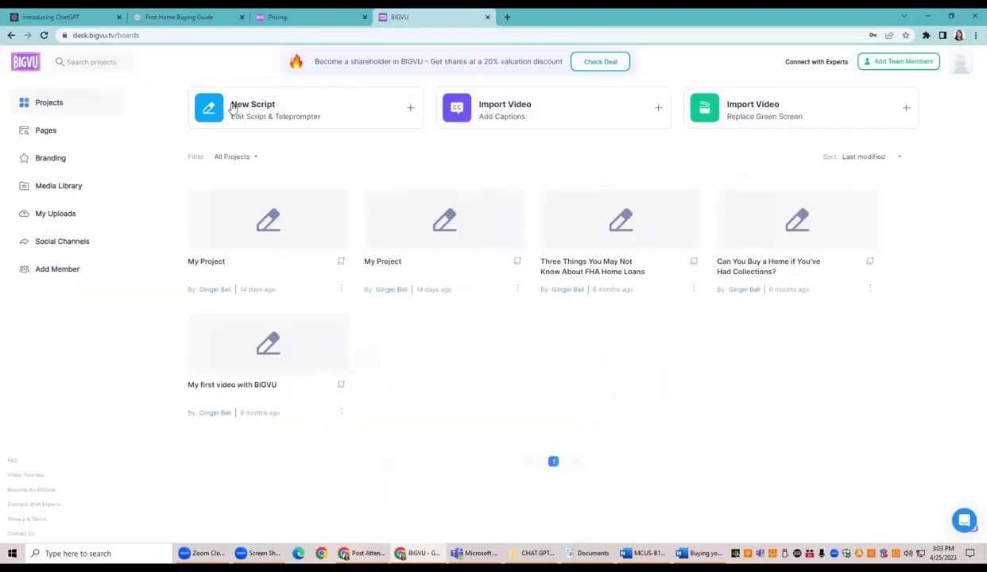
click(231, 107)
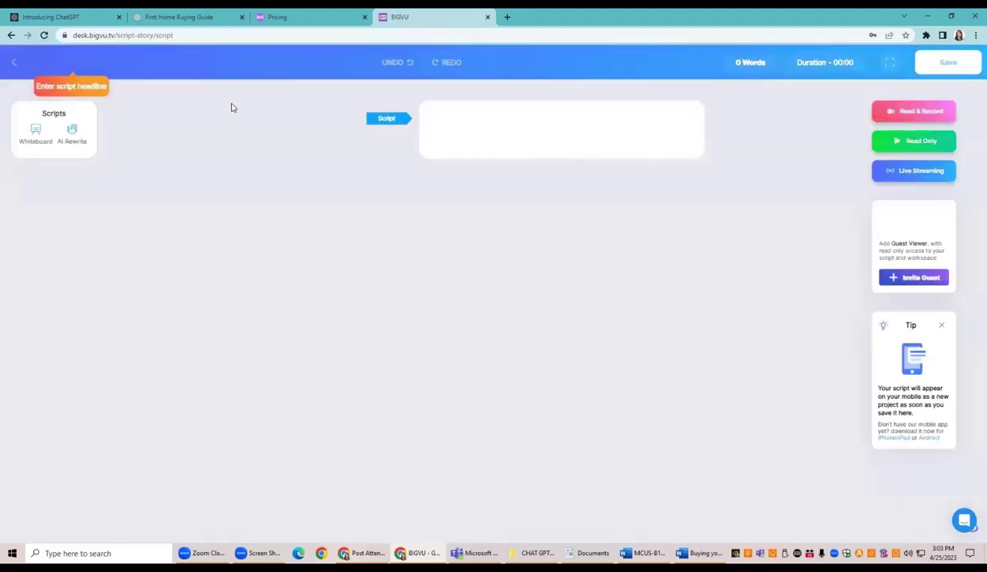
click(35, 64)
text(Buying You)
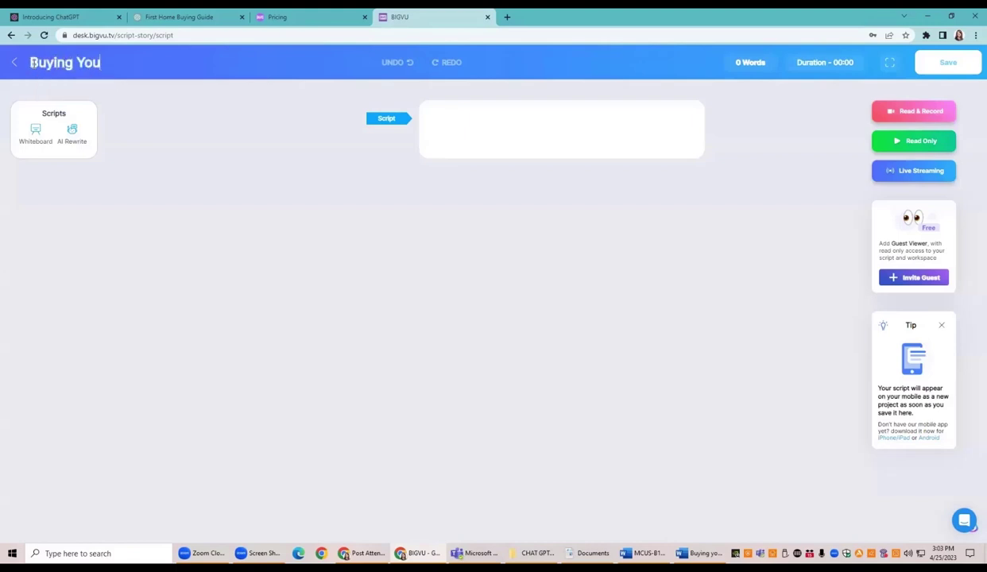
text(r First Hom)
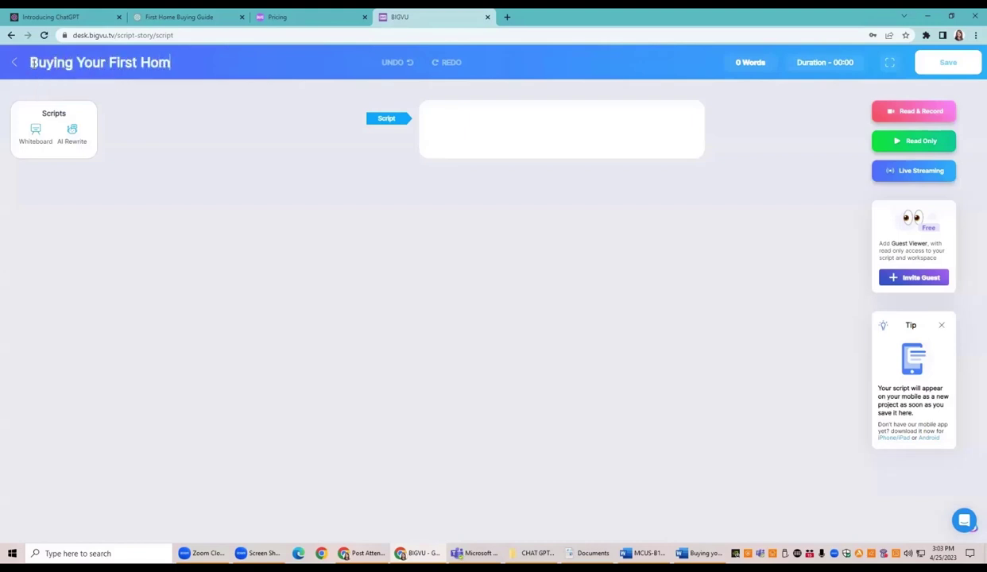
text(e Script)
- Paste the copied script into the script body, and copy its opening title line before removing that line from the body
click(461, 121)
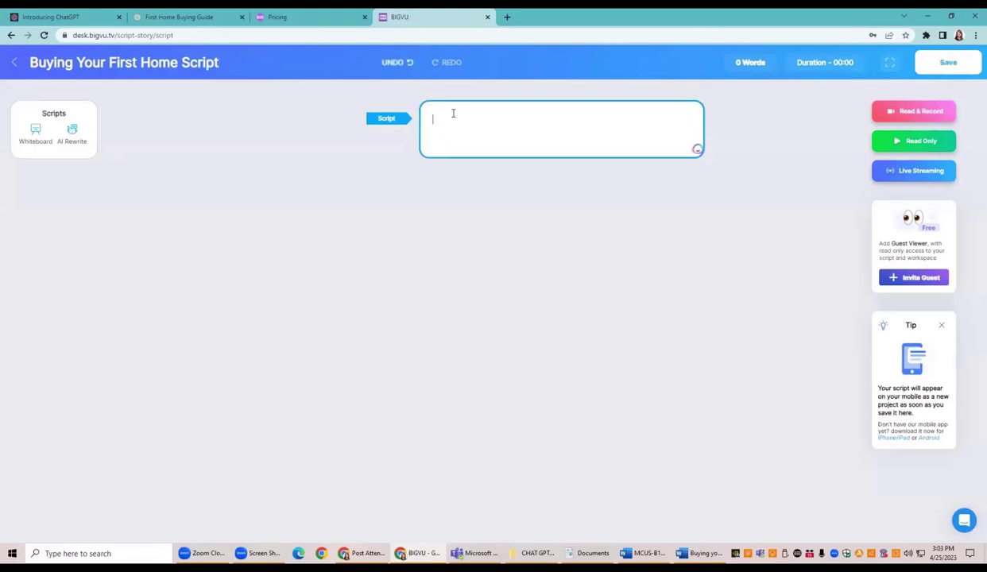
key(ctrl+v)
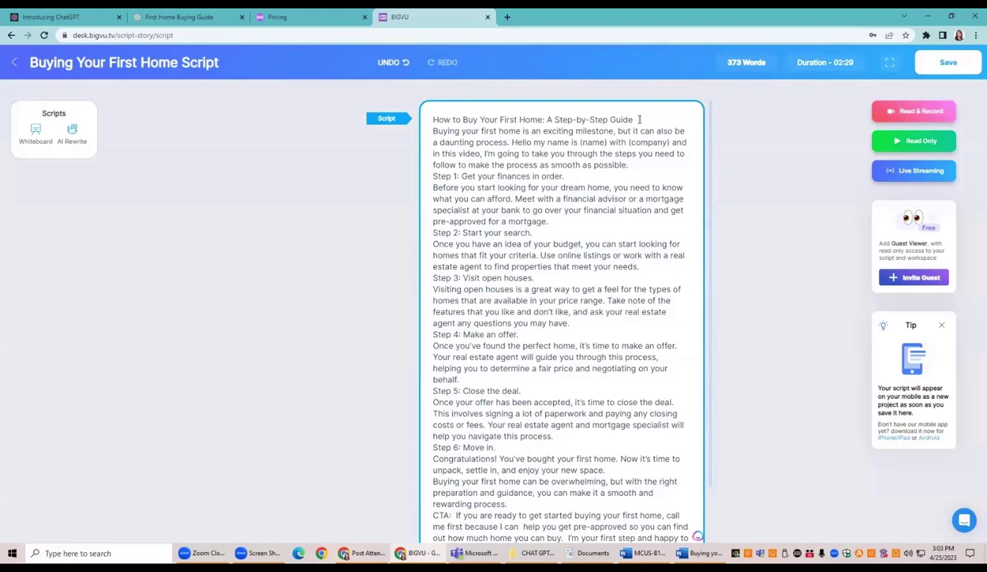
drag(633, 119, 429, 120)
key(ctrl+c)
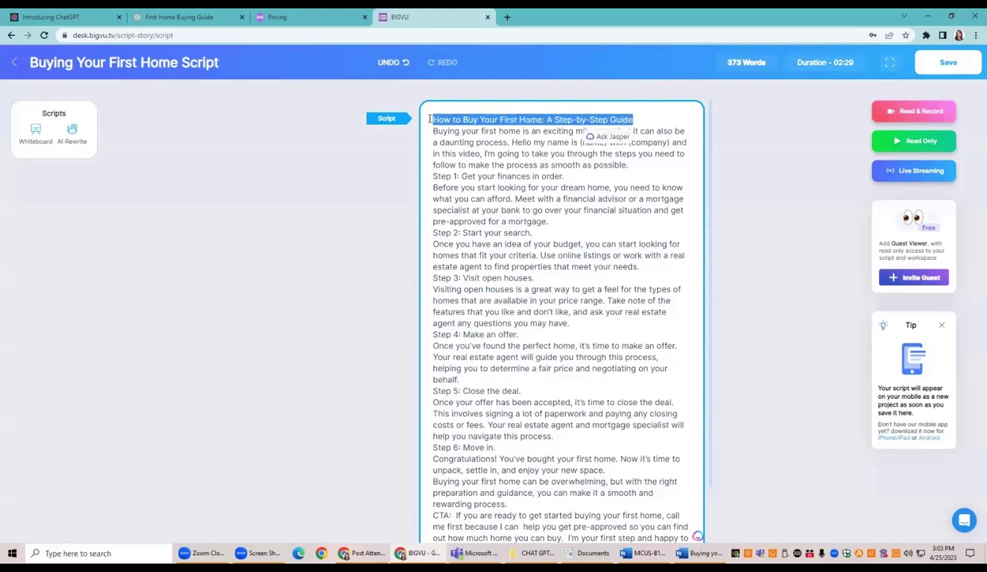
key(BackSpace)
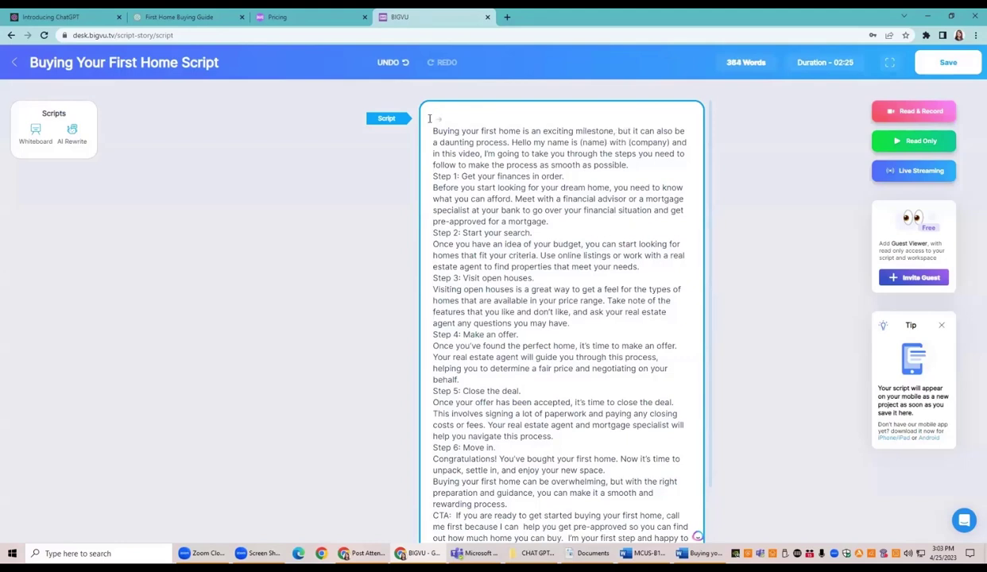
key(Delete)
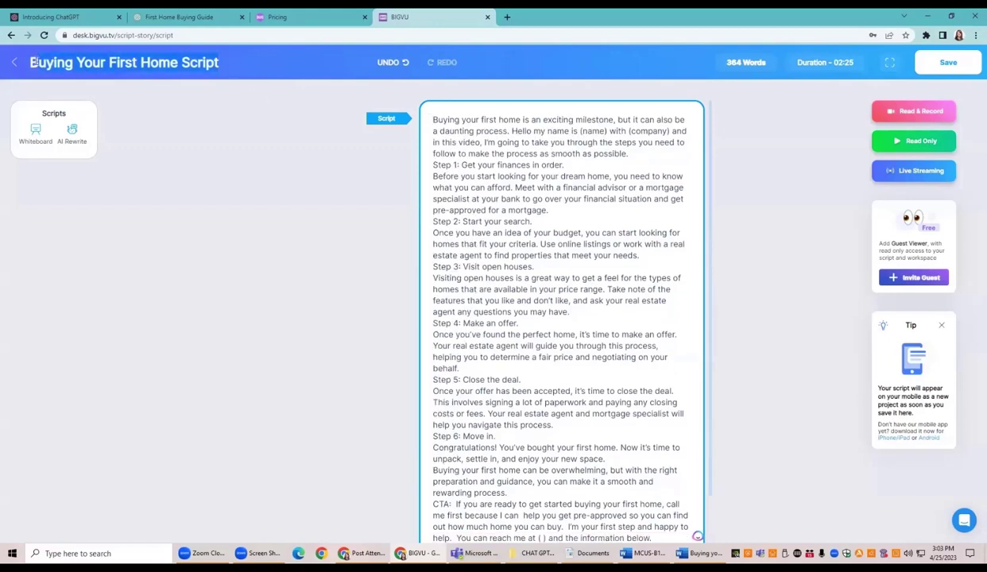
- Replace the script headline with the copied title "How to Buy Your First Home: A Step-by-Step Guide"
click(35, 62)
key(ctrl+a)
key(ctrl+v)
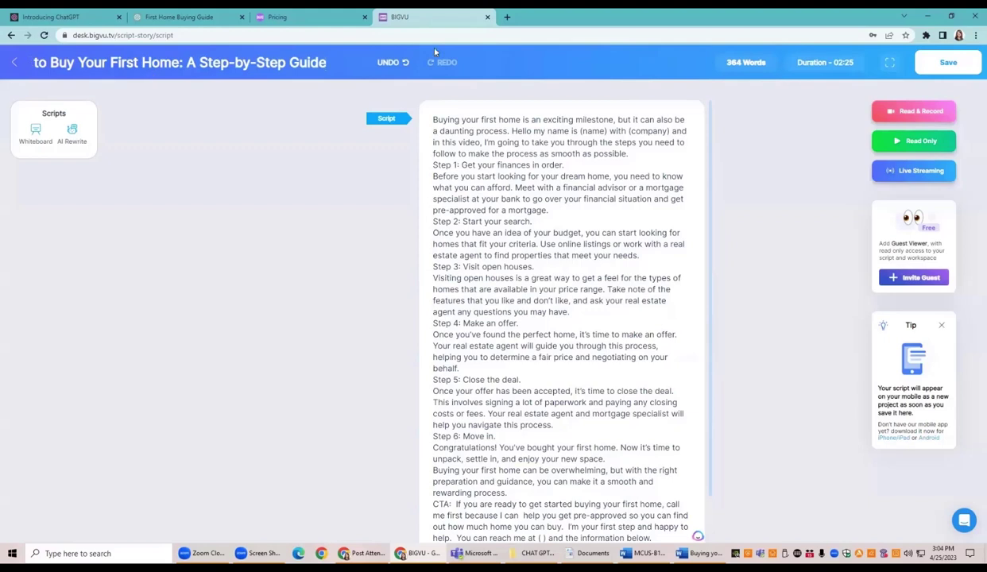
- Insert blank lines before and after the Step 1 and Step 2 headings in the script body
click(636, 158)
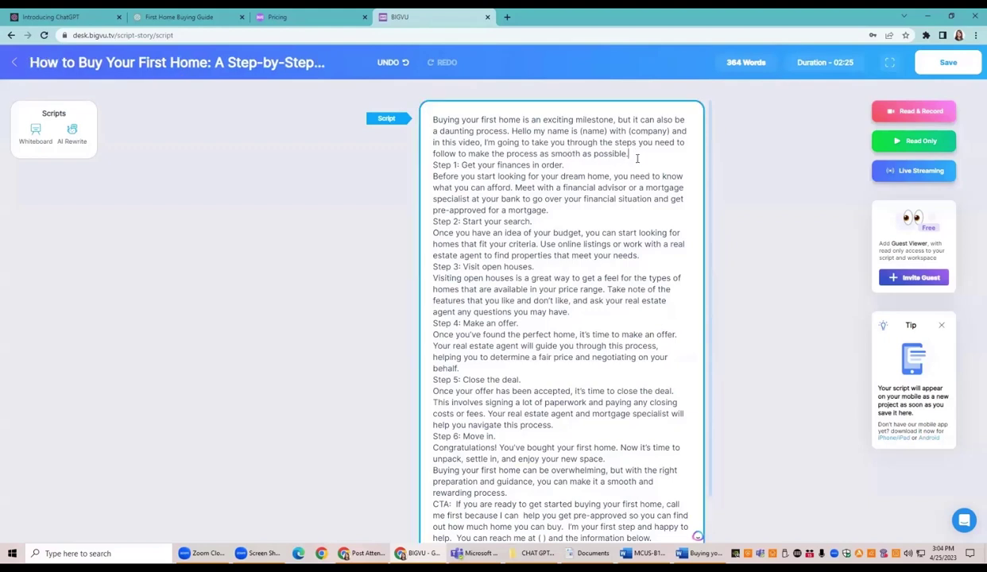
key(Return)
click(589, 174)
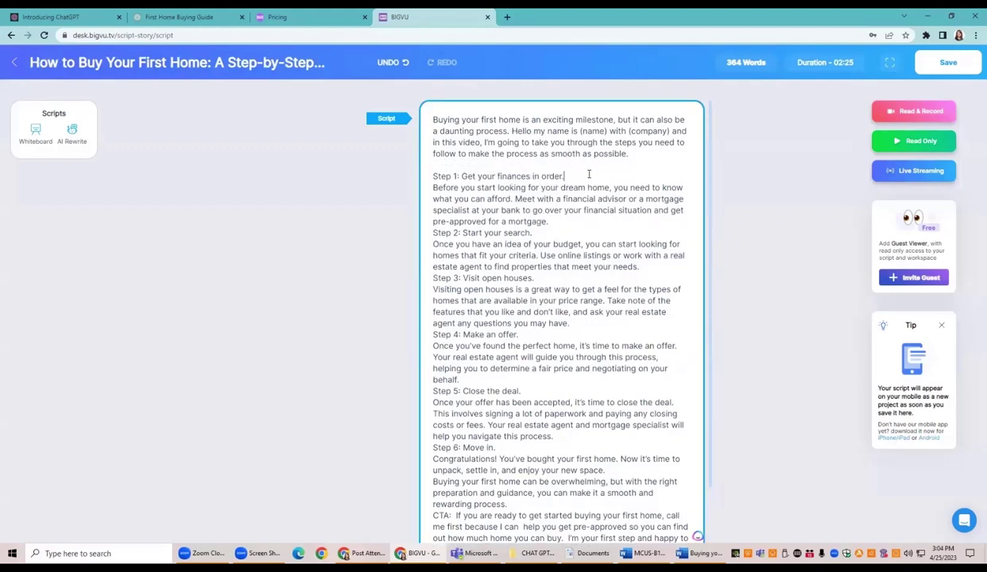
key(Return)
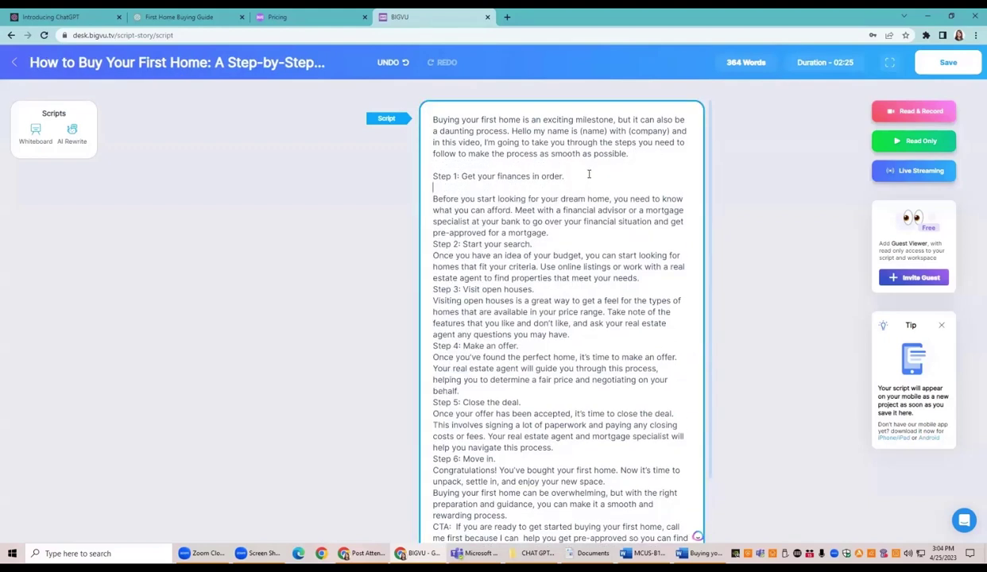
key(Return)
click(534, 255)
key(Return)
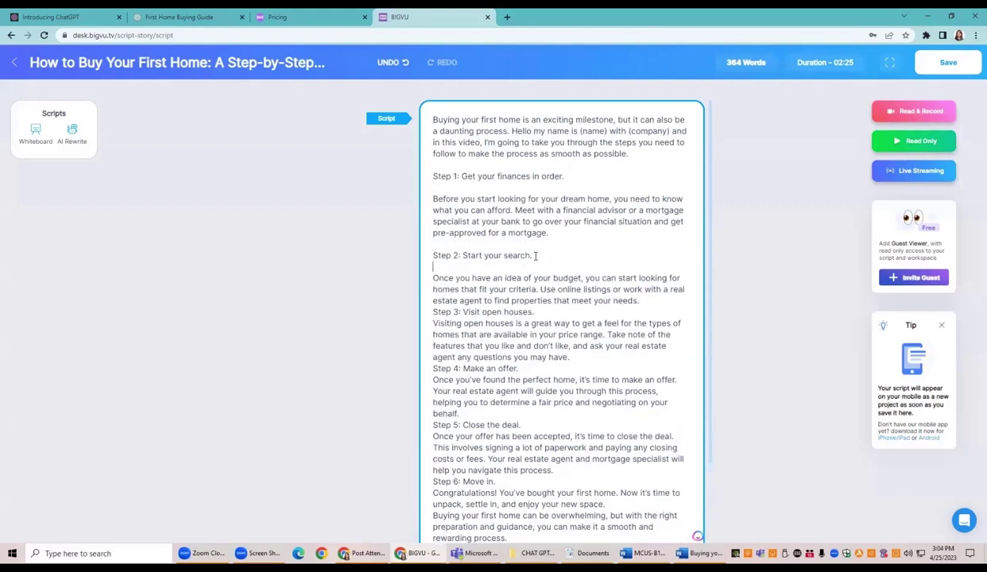
- Insert blank lines around the Step 3 heading and before the Step 4 heading
click(653, 296)
key(Return)
click(564, 325)
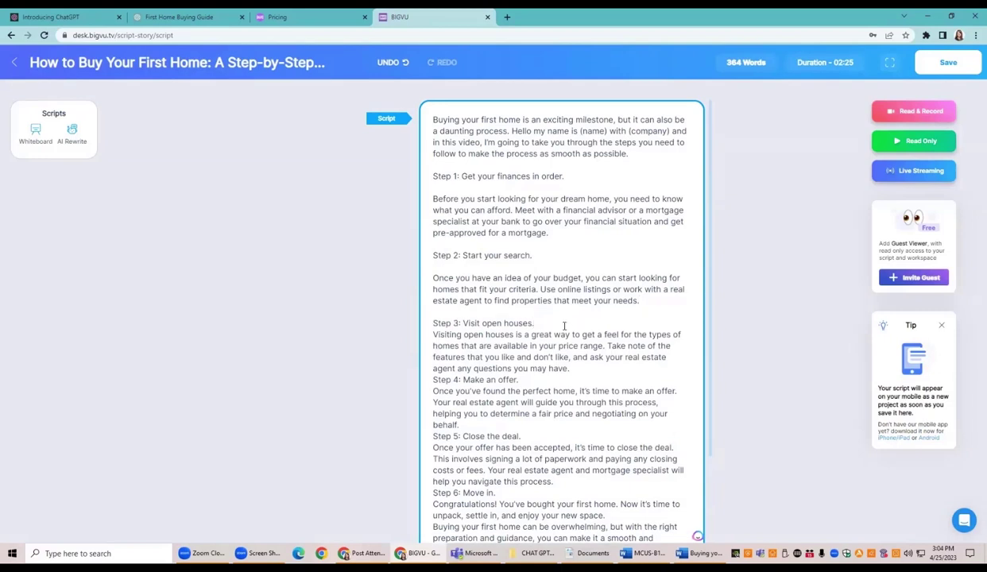
key(Return)
click(580, 378)
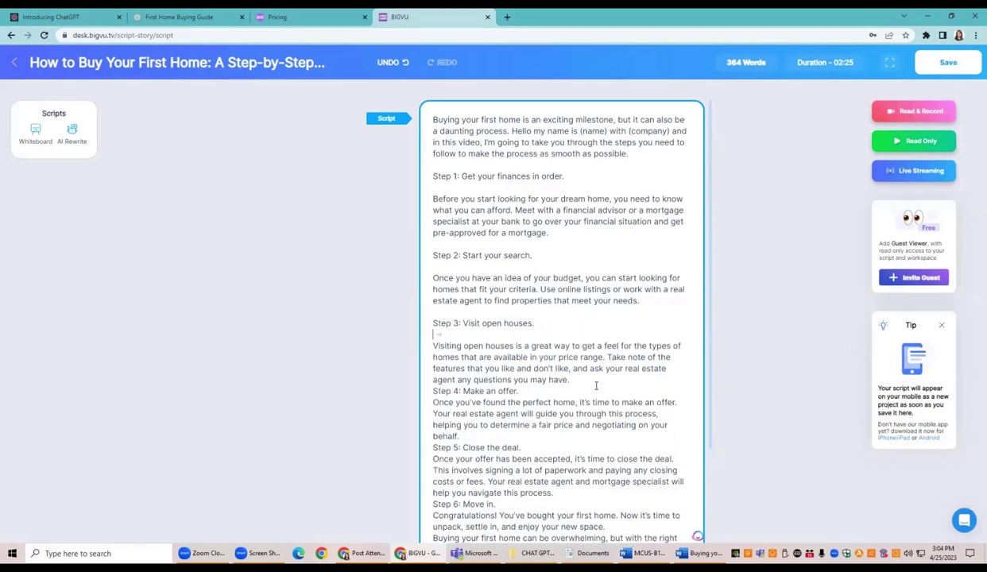
key(Return)
- Insert blank lines after the Step 4 heading, around the Step 5 and Step 6 headings, and around the closing paragraph above the CTA
click(541, 403)
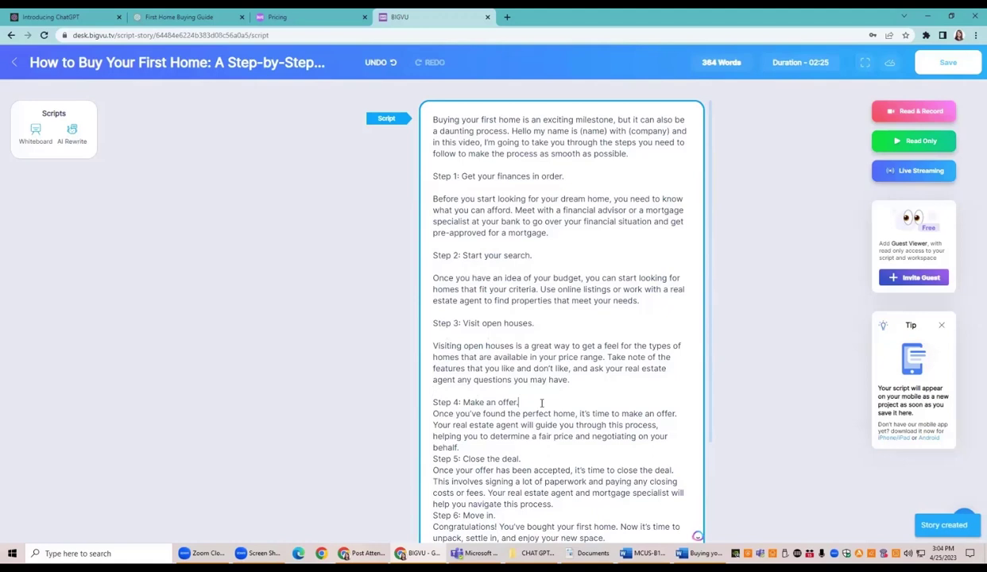
key(Return)
click(488, 460)
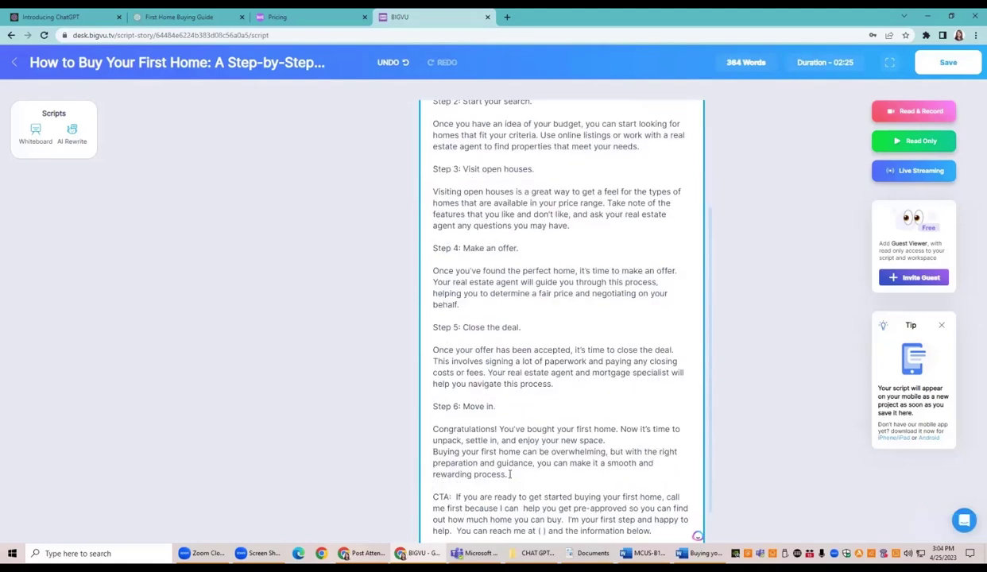
click(617, 440)
key(Return)
scroll(617, 440, down, 1)
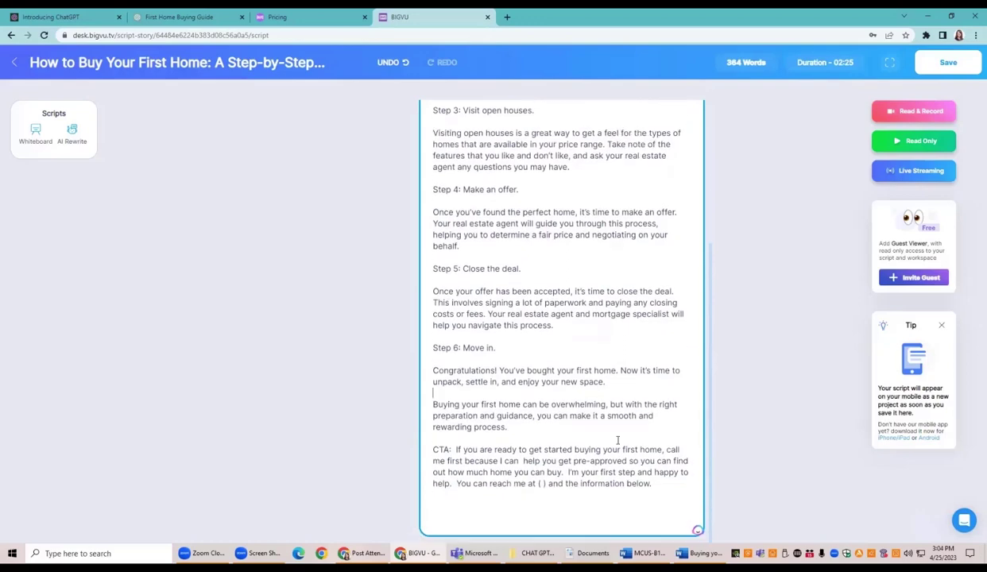
scroll(617, 440, up, 3)
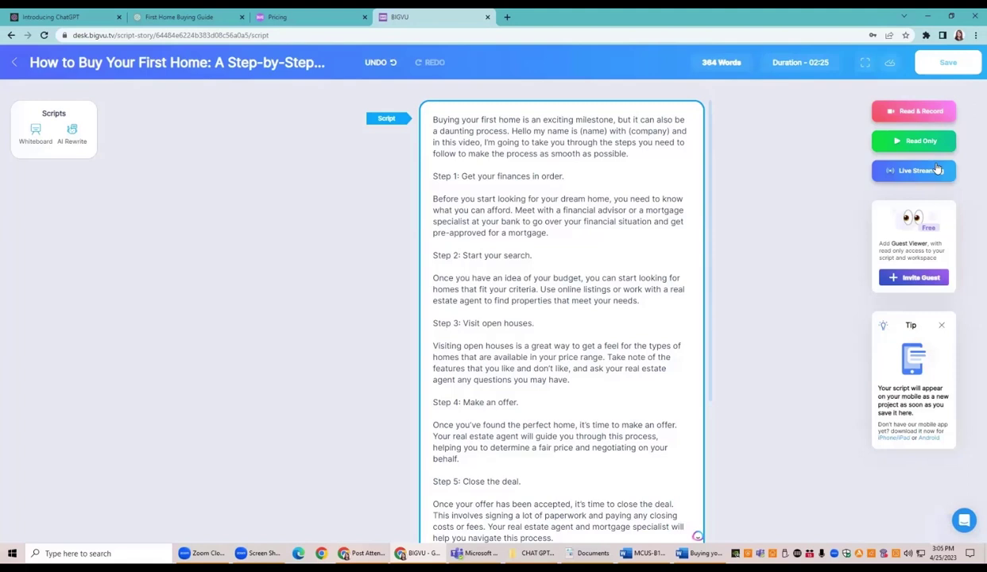
- Open the script in the Read & Record teleprompter, enlarge its window to full screen and start recording
click(924, 112)
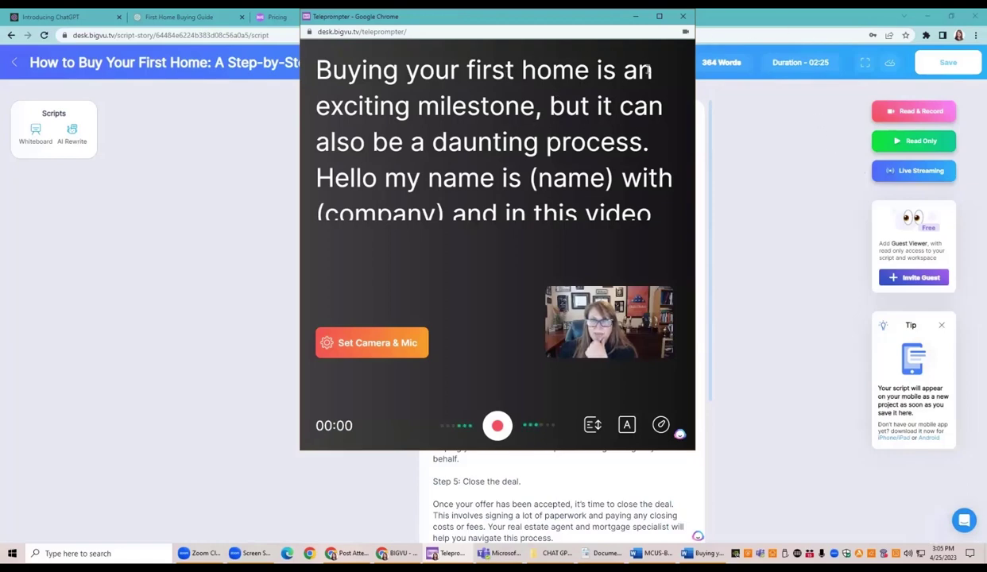
click(659, 16)
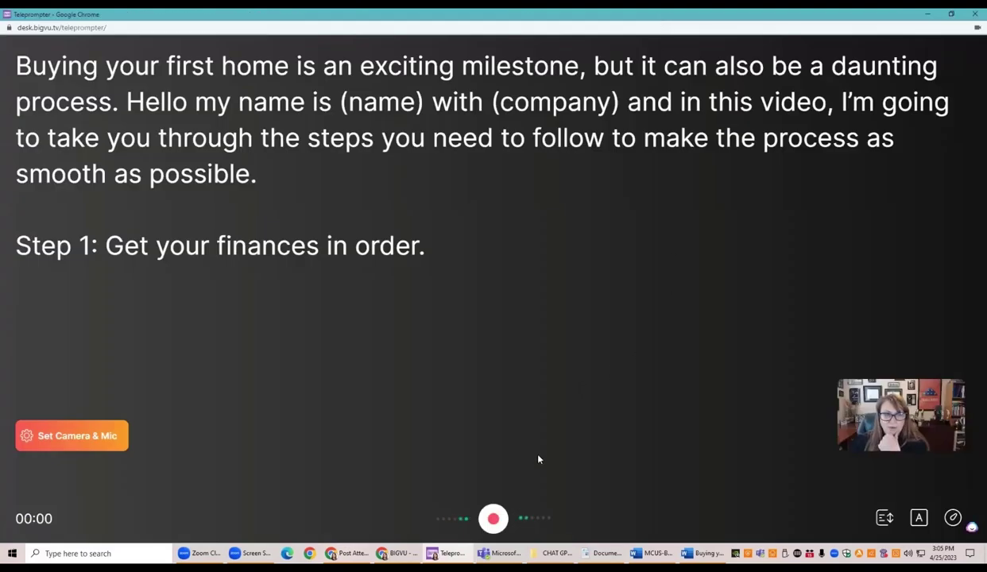
click(495, 518)
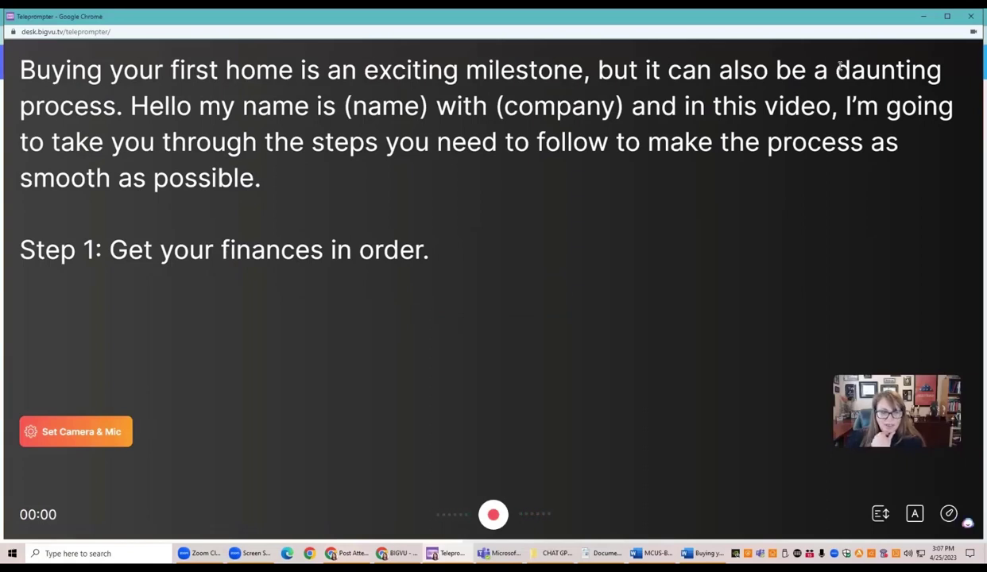
- Show the teleprompter's Scroll Position control
click(881, 515)
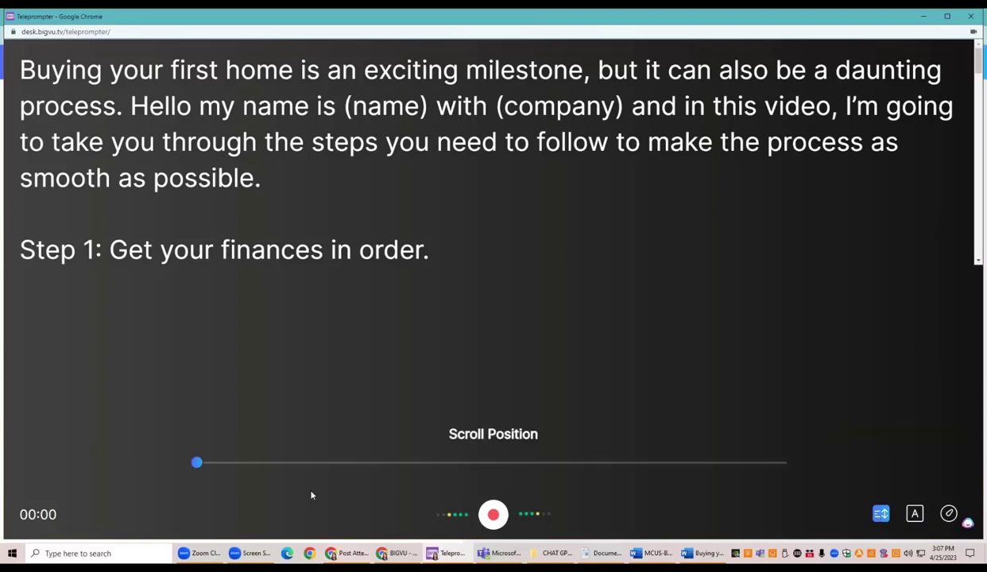